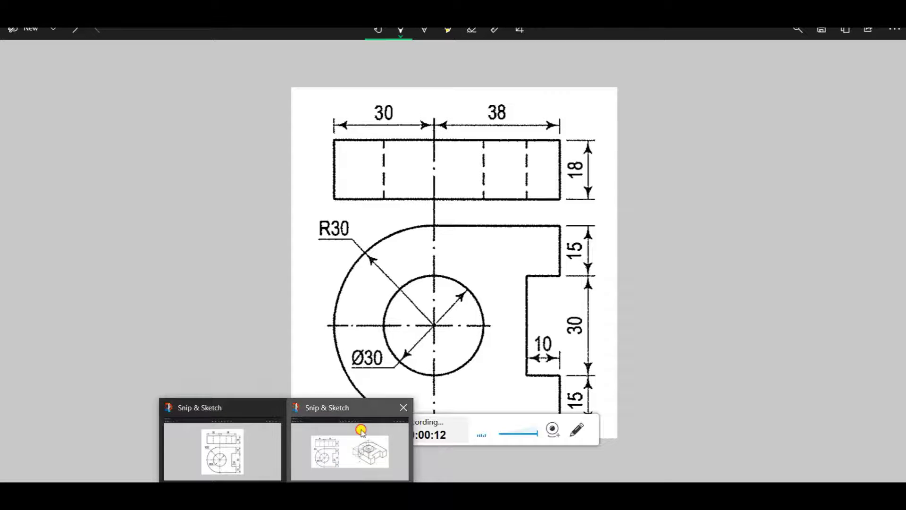
Show the bracket reference drawing with its isometric view in Snip & Sketch, then pause the recording
click(361, 431)
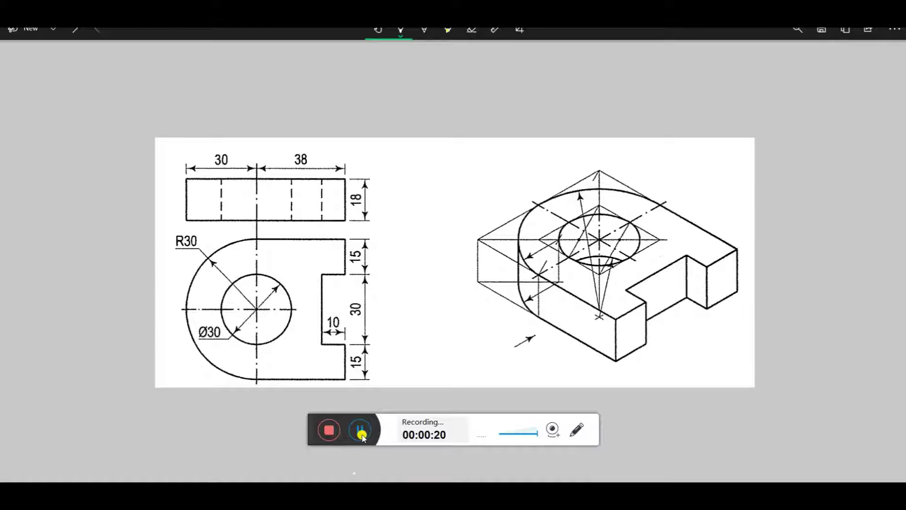
click(361, 430)
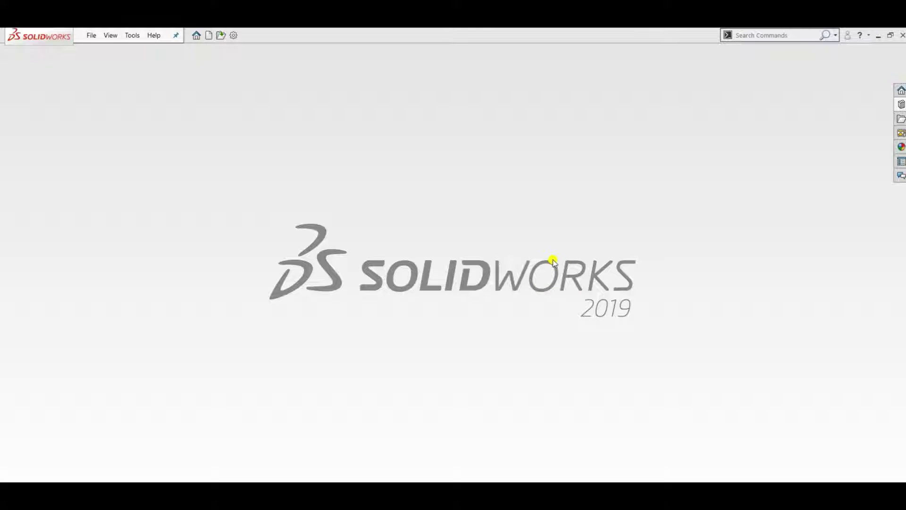
Create a new blank part, Part2, and bring the bracket reference drawing back up
click(196, 37)
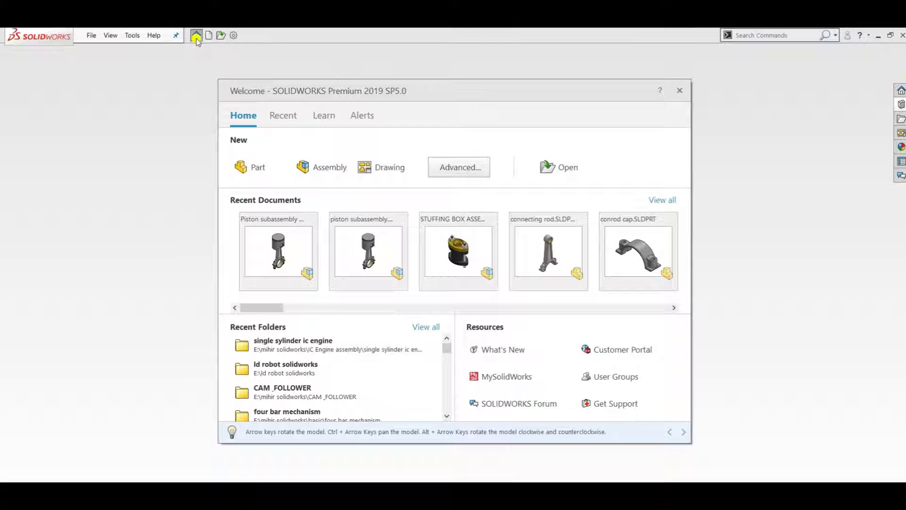
click(254, 170)
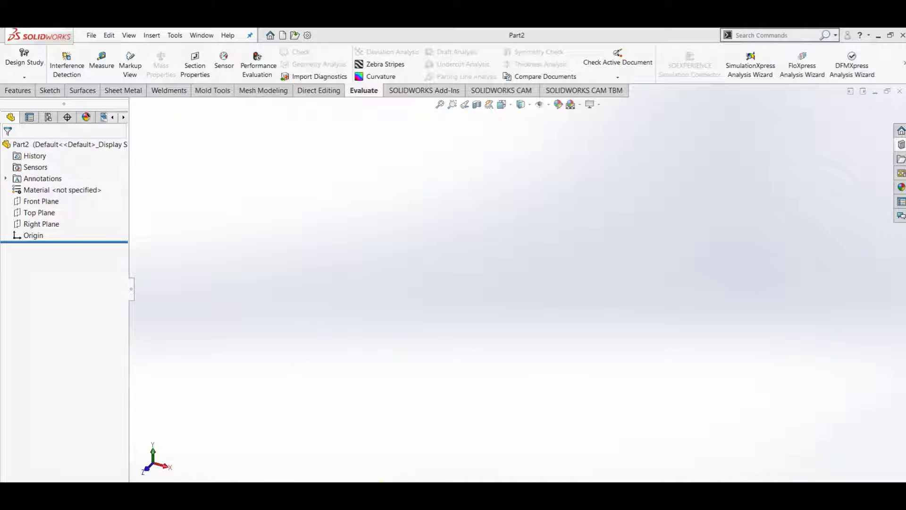
mouse_move(286, 479)
click(349, 460)
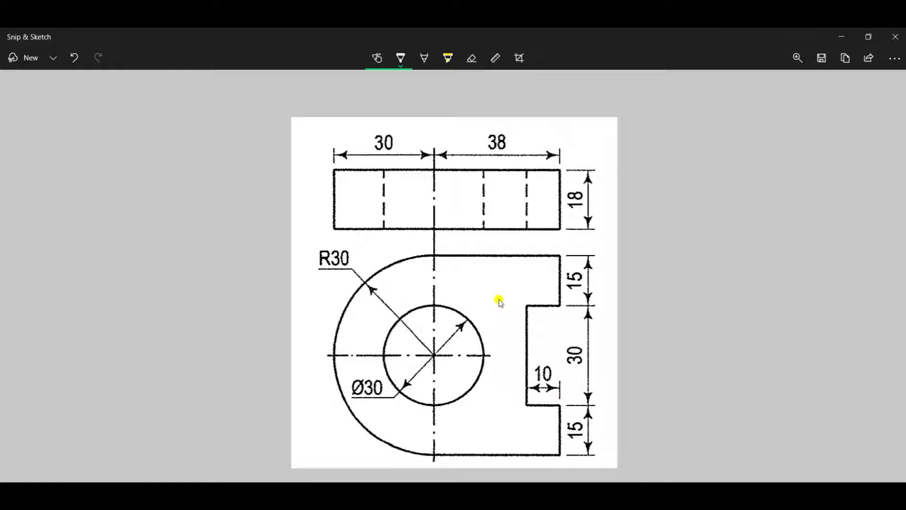
key(alt+space)
key(m)
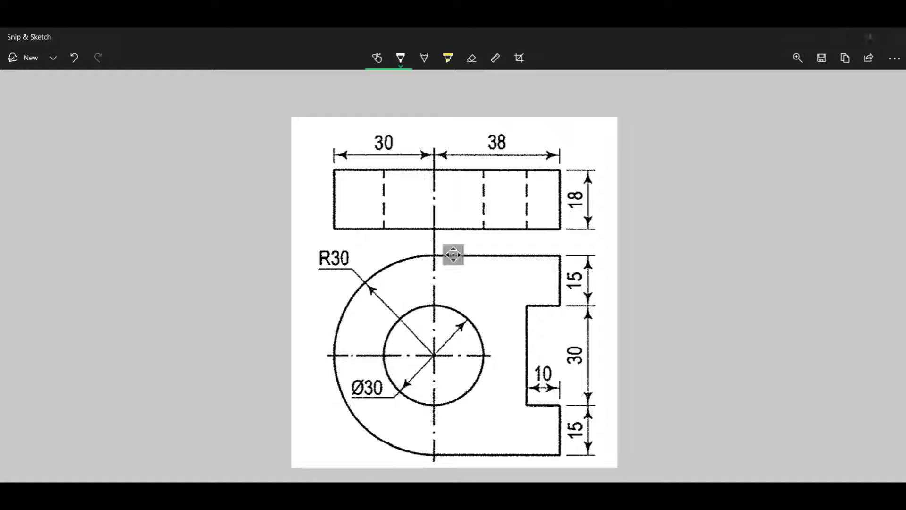
key(Escape)
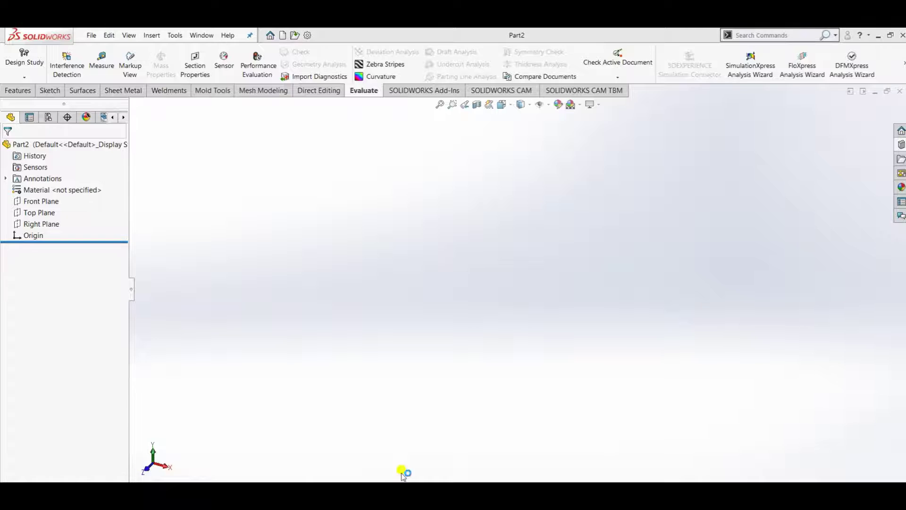
Start a sketch on the Top Plane and draw a circle centred on the origin
right_click(48, 213)
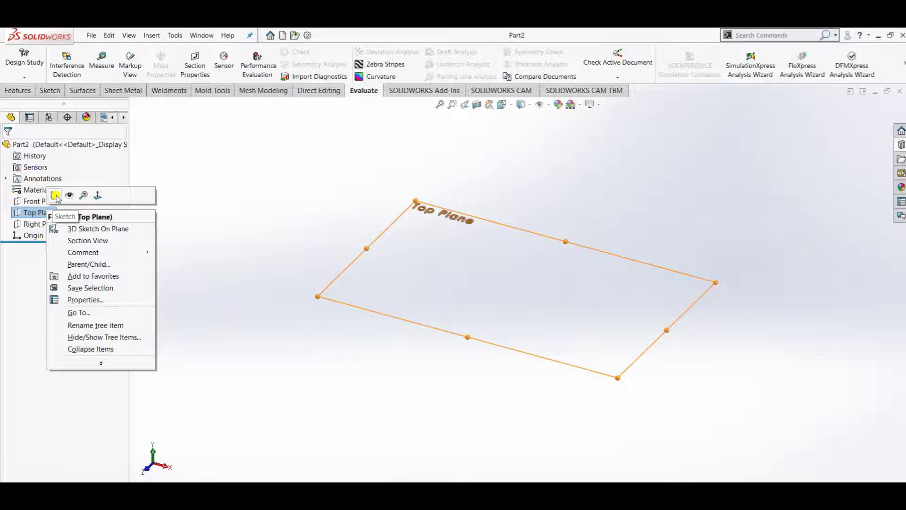
click(56, 196)
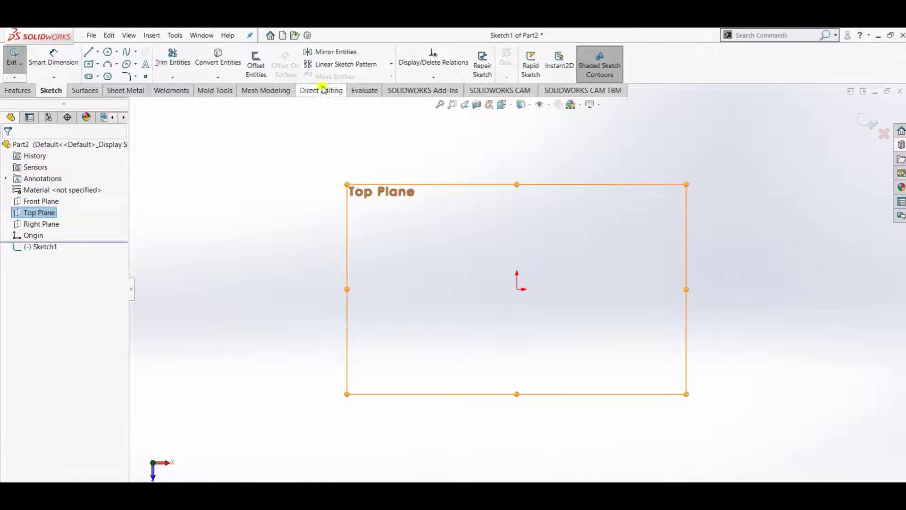
click(108, 51)
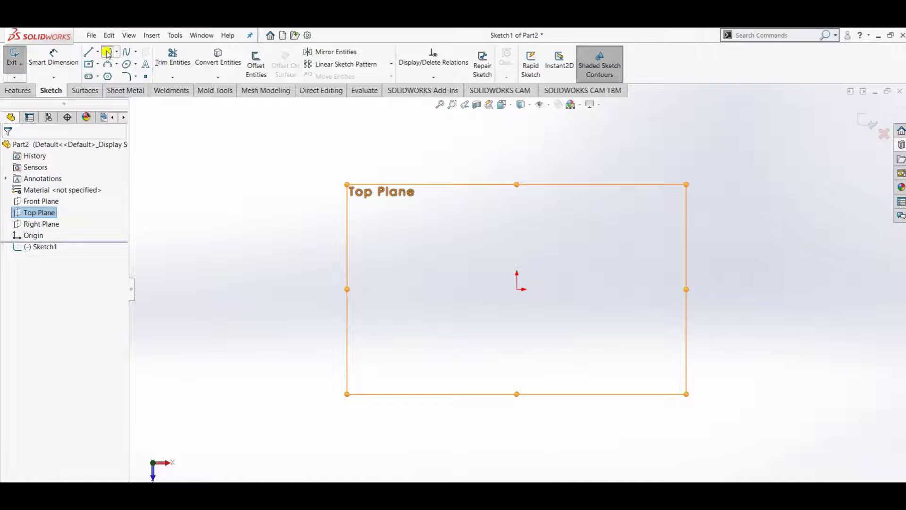
click(517, 289)
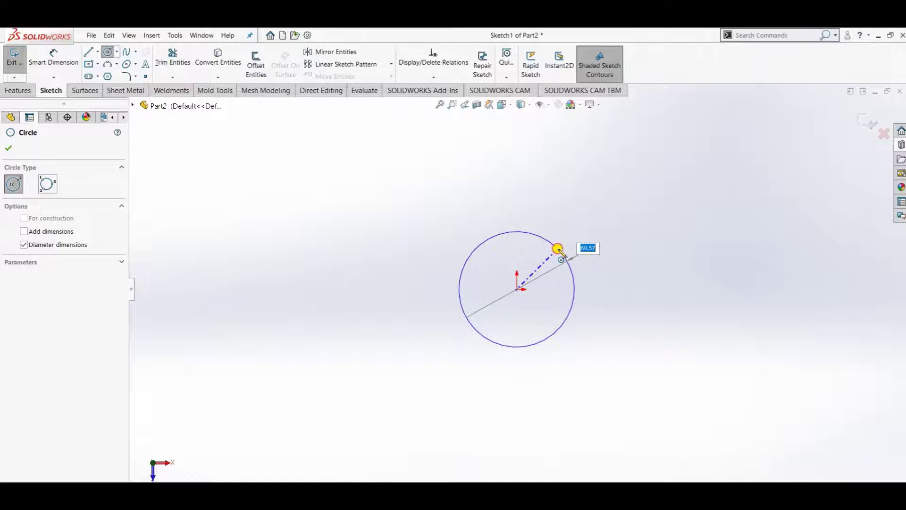
click(558, 249)
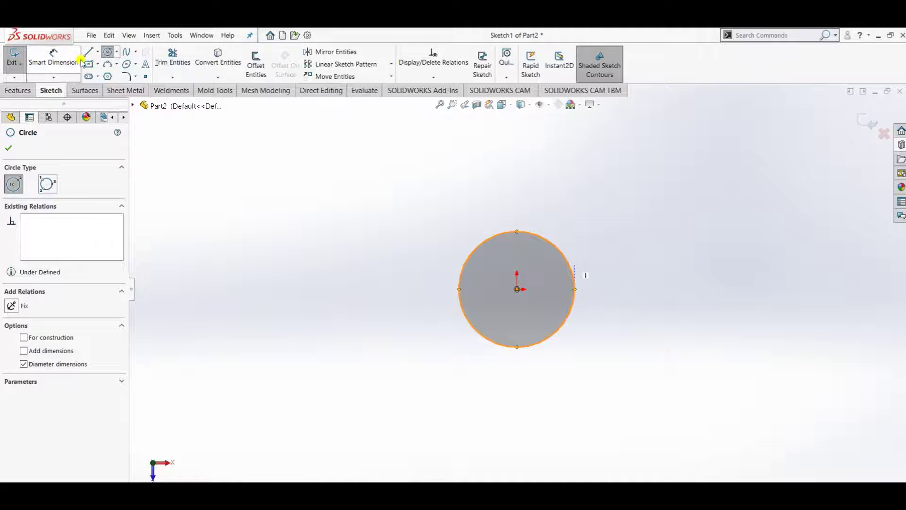
Dimension the circle's diameter to 30 mm
click(53, 58)
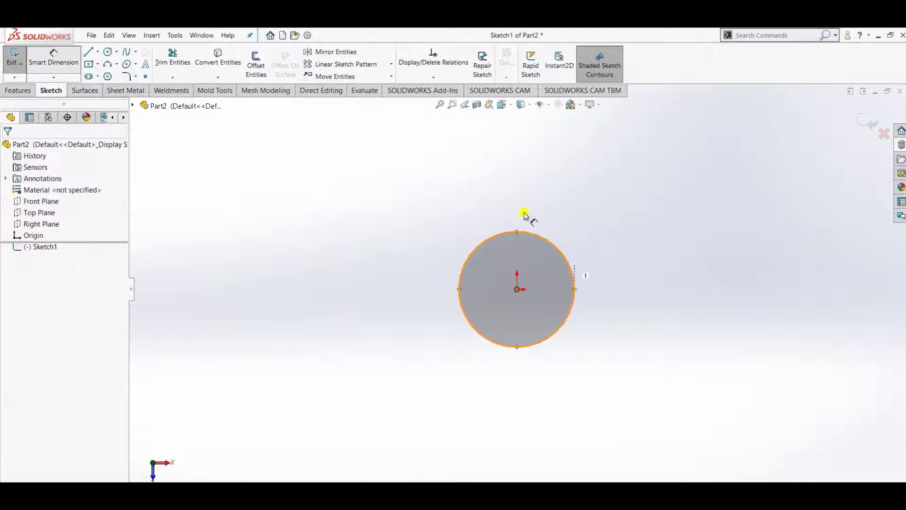
click(542, 238)
click(621, 248)
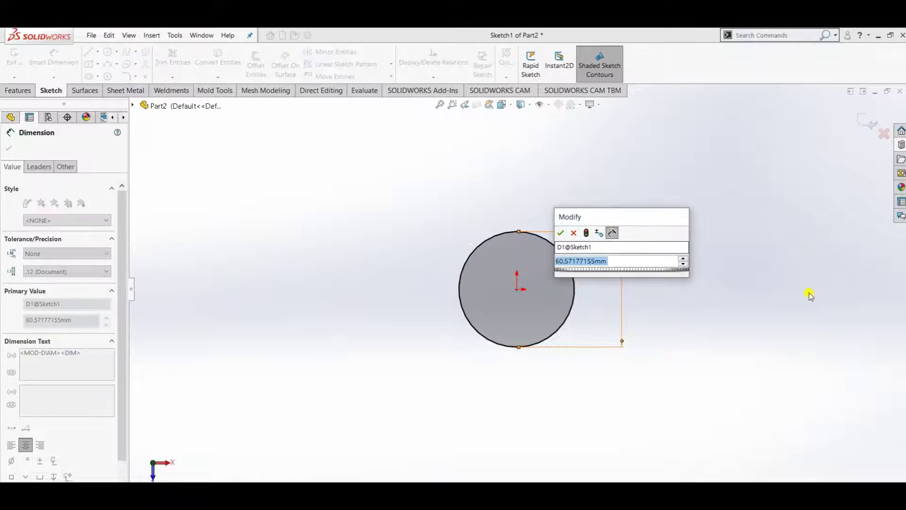
text(30)
key(Return)
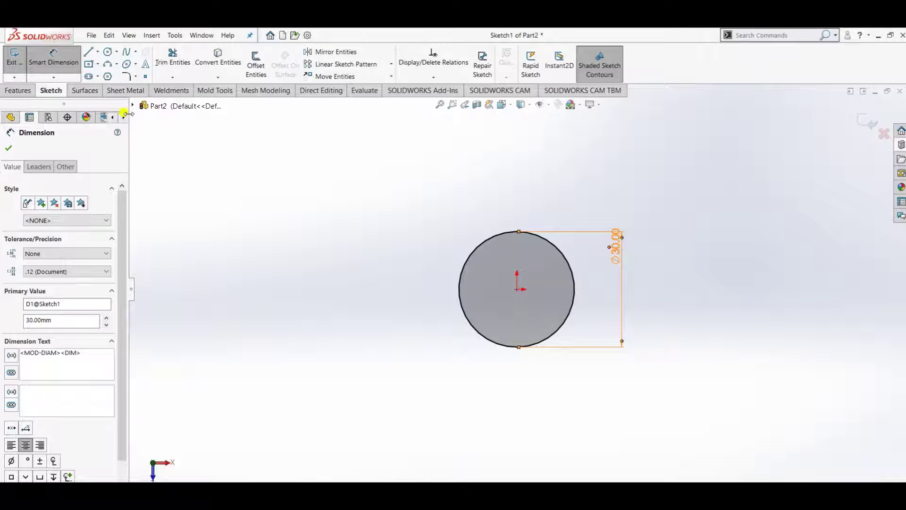
Draw a second, larger circle with a diameter of 60
click(107, 52)
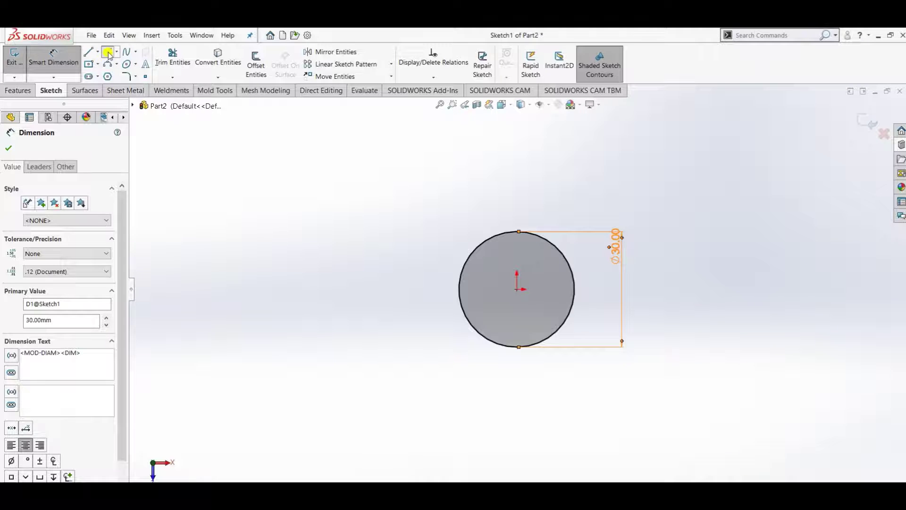
click(516, 291)
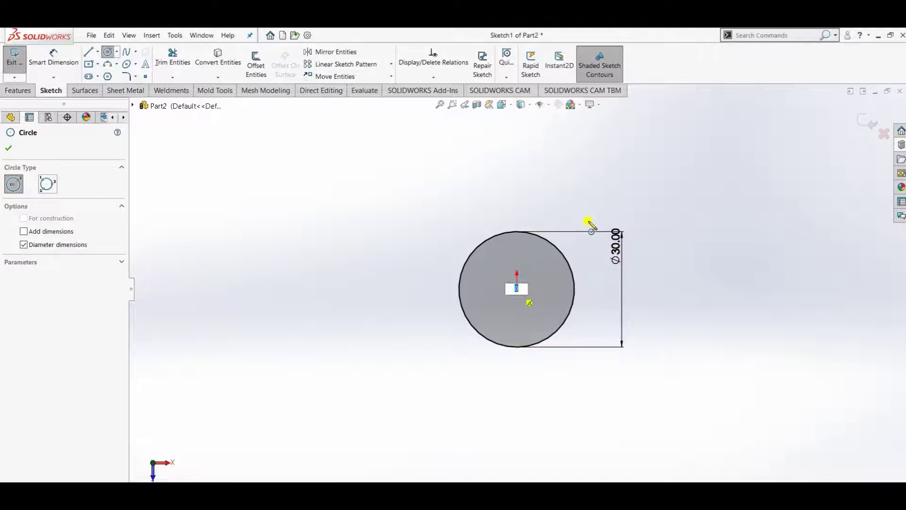
click(590, 286)
text(6)
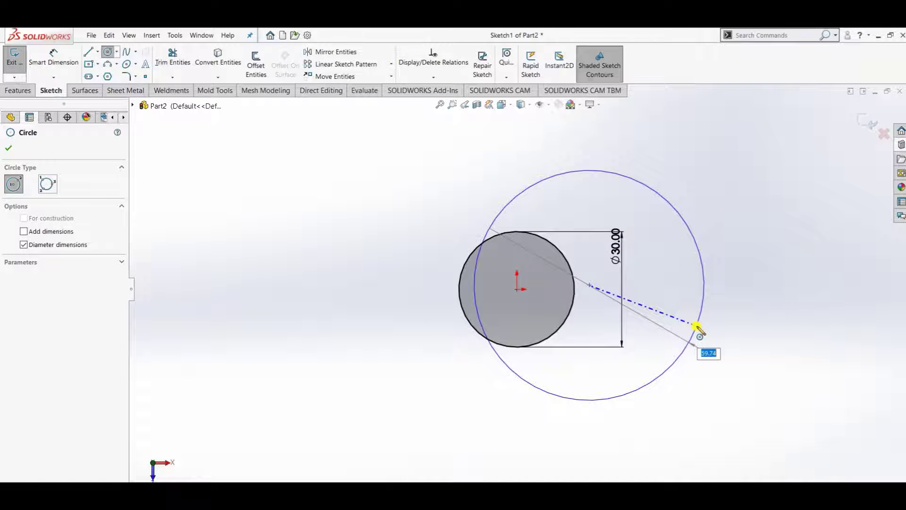
text(60)
key(Return)
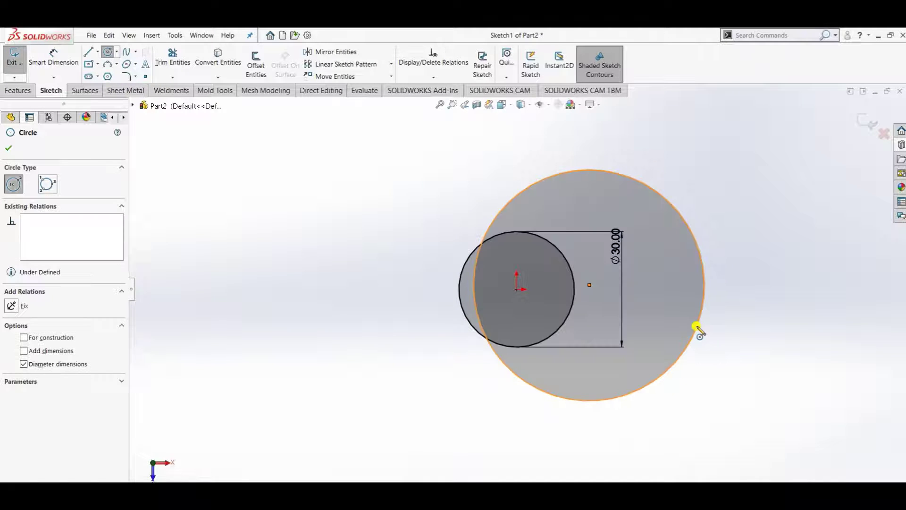
key(Escape)
Move the large circle's centre onto the origin, concentric with the Ø30 circle
click(589, 285)
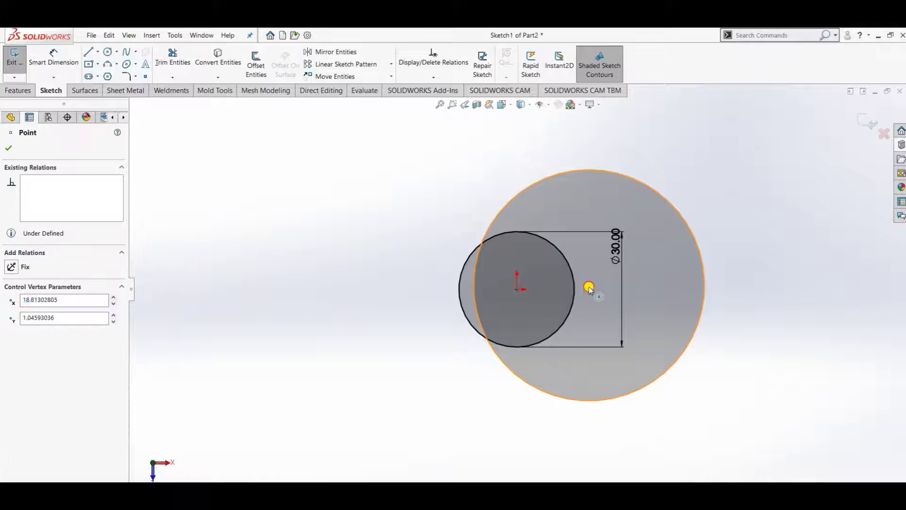
drag(589, 287, 518, 292)
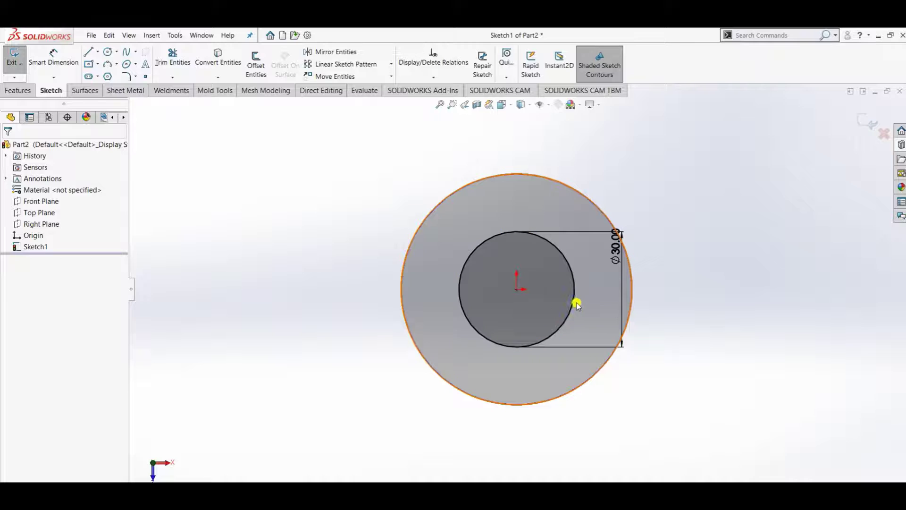
scroll(684, 327, down, 1)
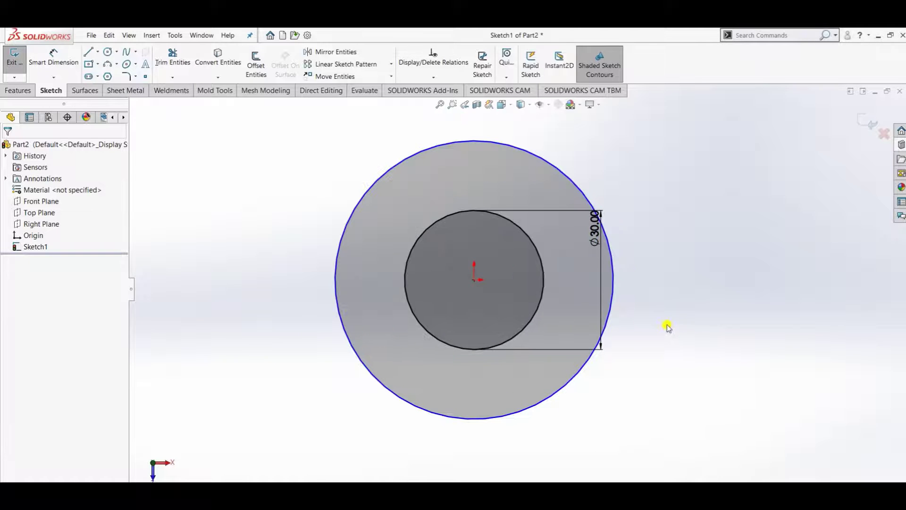
scroll(672, 325, down, 1)
scroll(673, 326, up, 2)
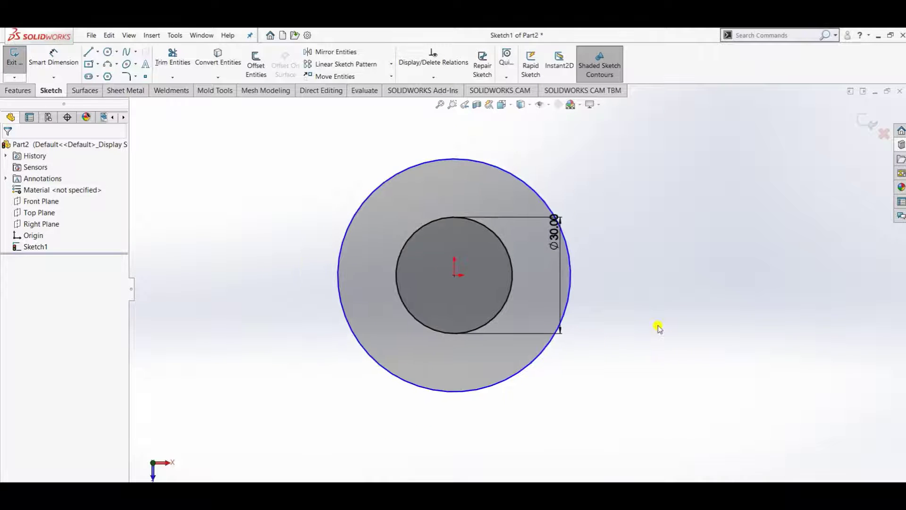
scroll(613, 325, up, 1)
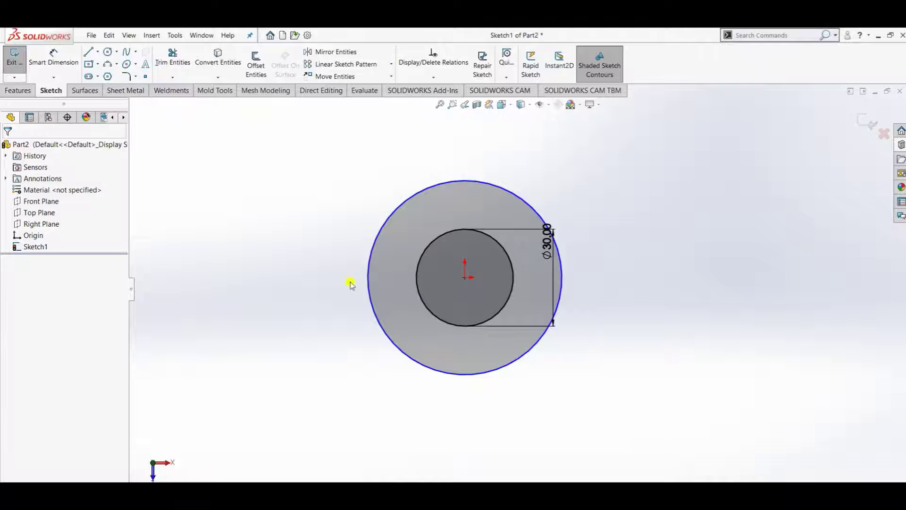
From the outer circle's left point, draw lines 38 mm down, 15 mm across, and 10 mm up
click(87, 53)
click(369, 277)
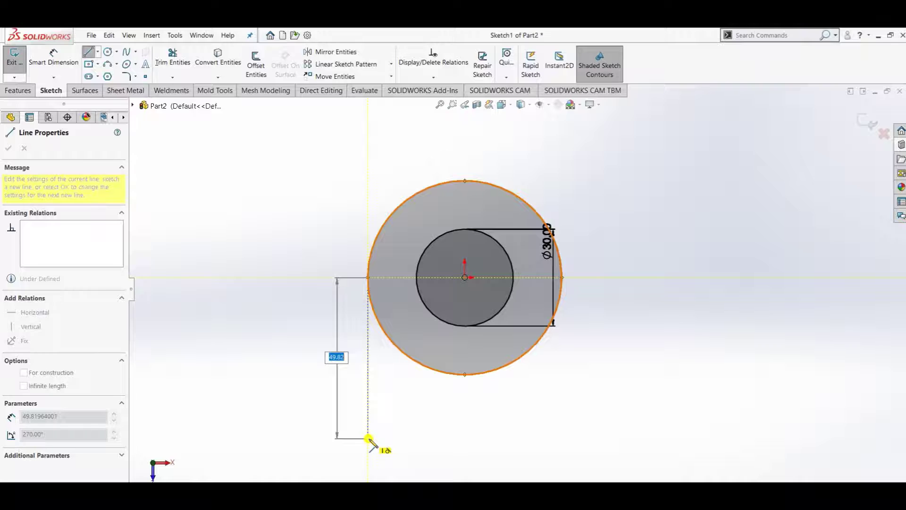
text(38)
key(Return)
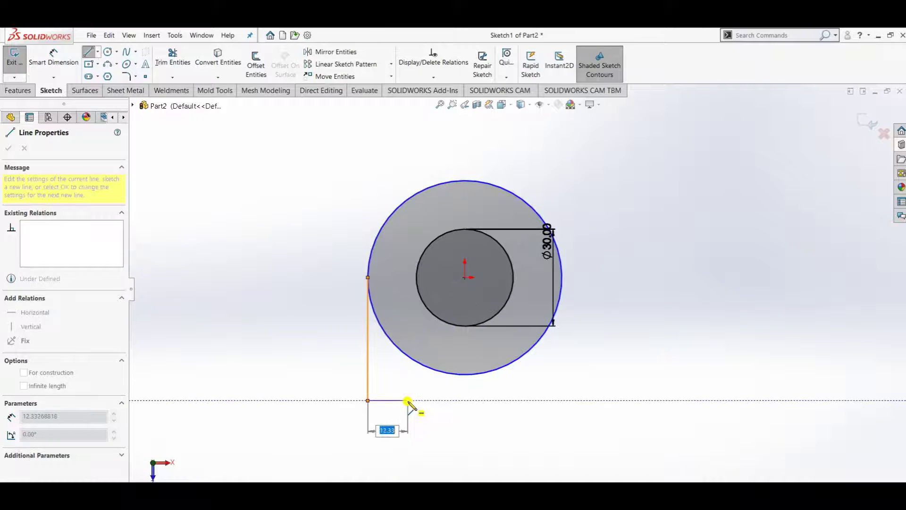
text(15)
key(Return)
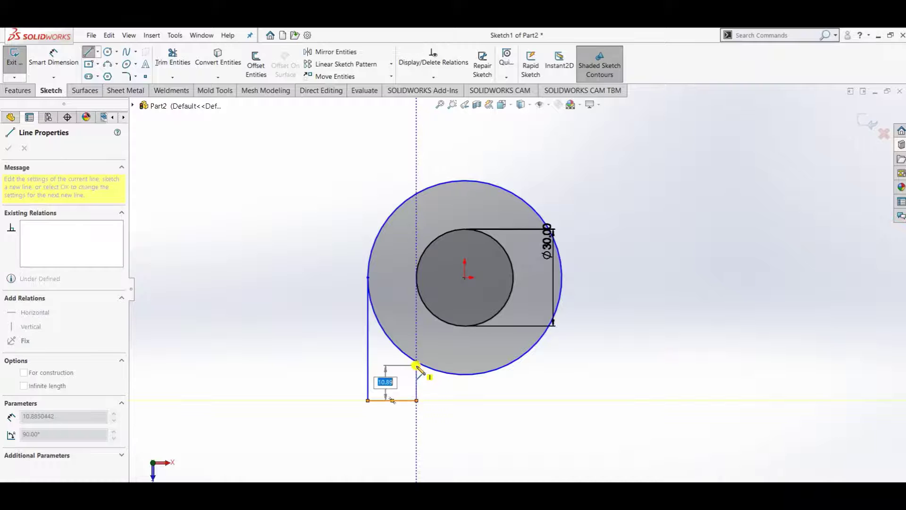
text(10)
key(Return)
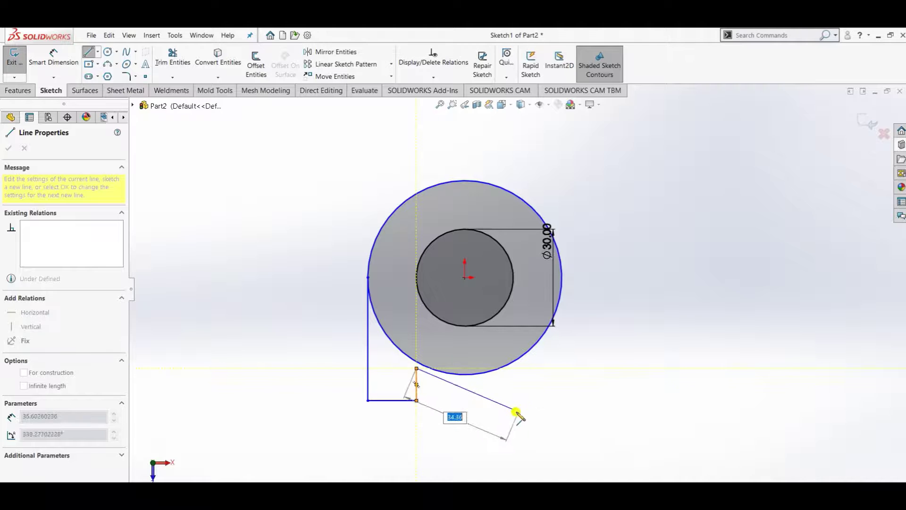
key(Escape)
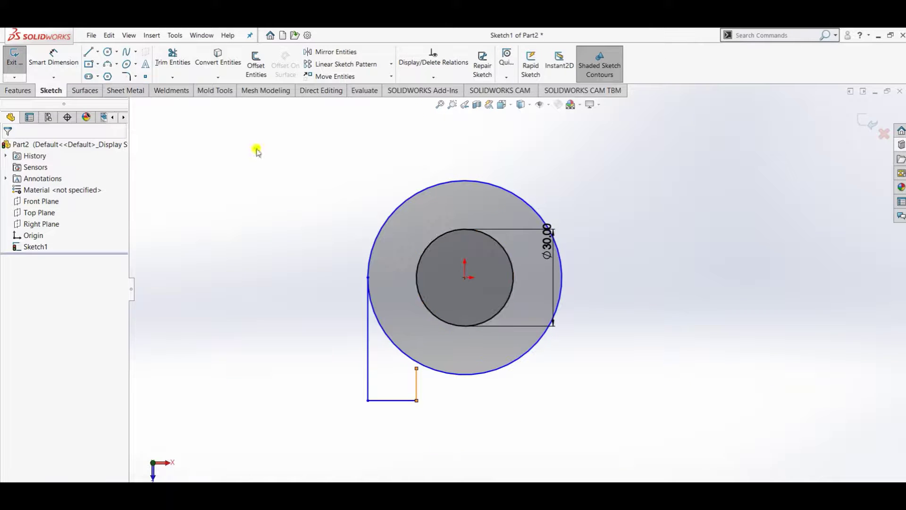
Draw a vertical construction centerline through the origin
click(98, 52)
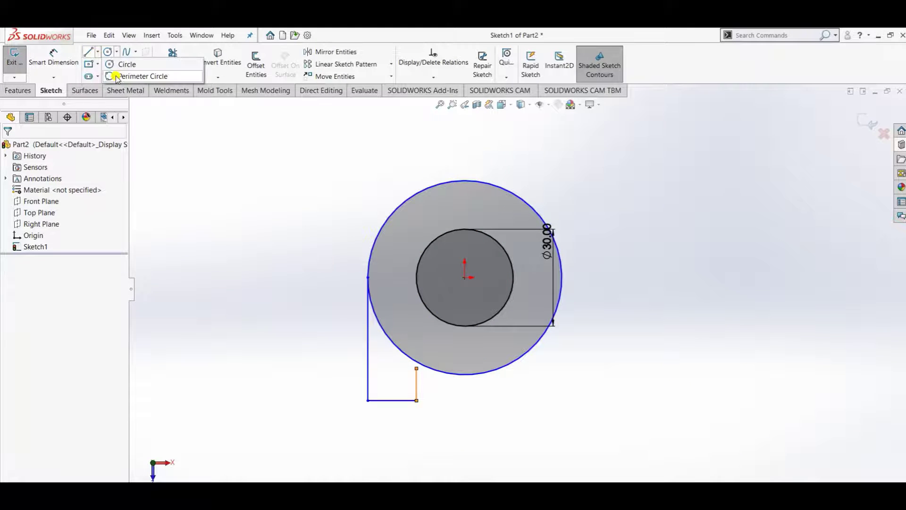
click(113, 76)
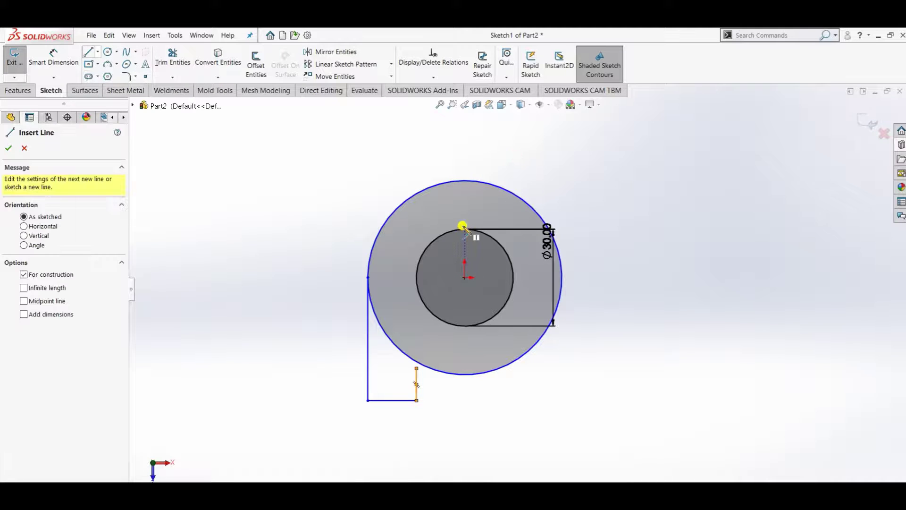
click(465, 153)
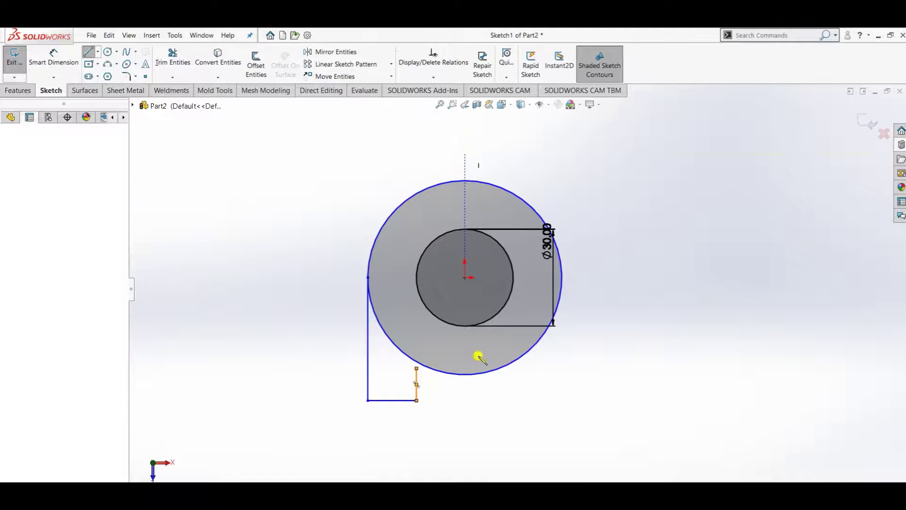
click(464, 428)
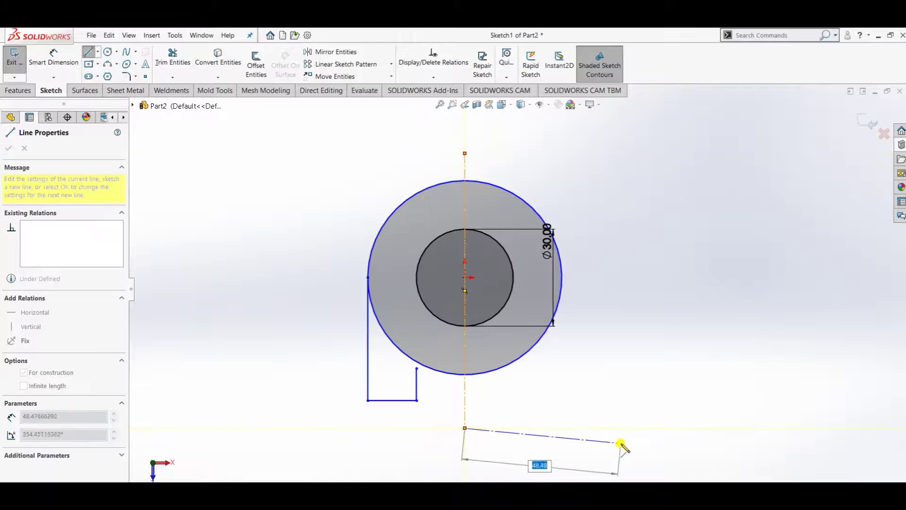
key(Escape)
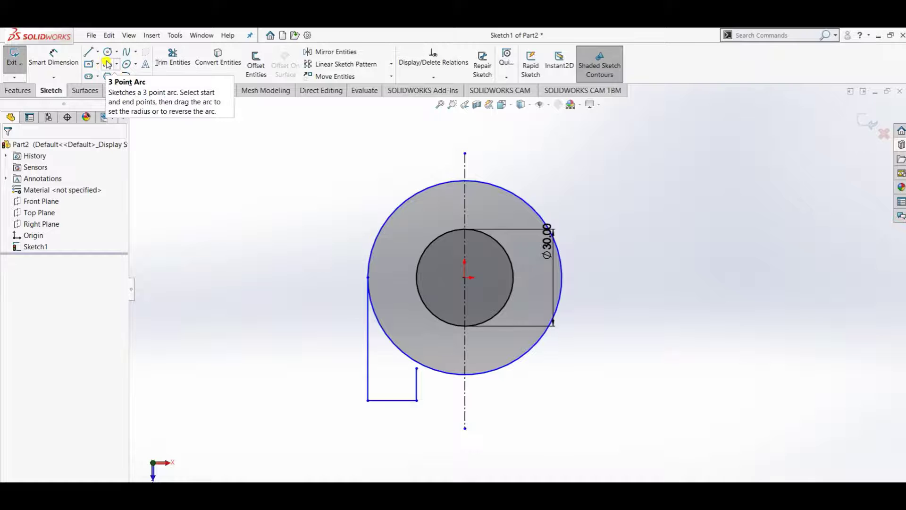
Trim the outer circle's lower-left arc, undoing the accidental right-arc trim
click(171, 64)
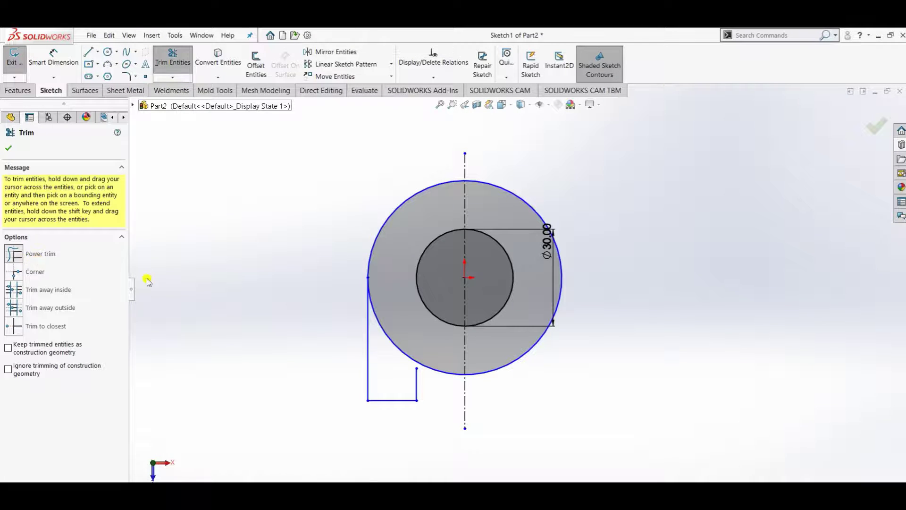
drag(400, 333, 394, 352)
drag(486, 348, 527, 379)
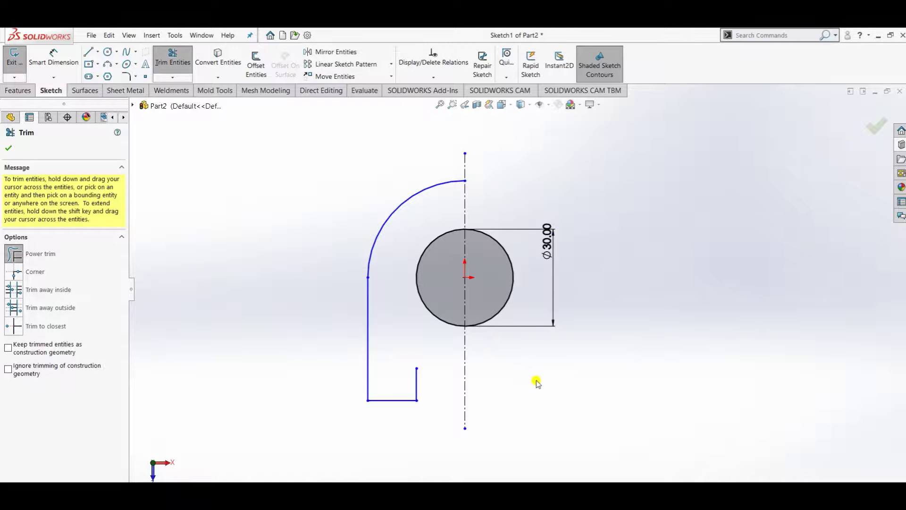
key(ctrl+z)
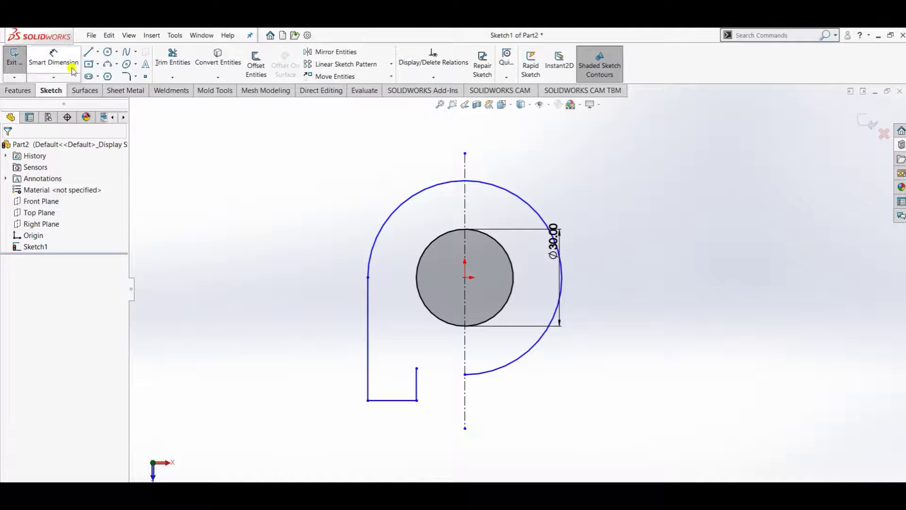
click(92, 53)
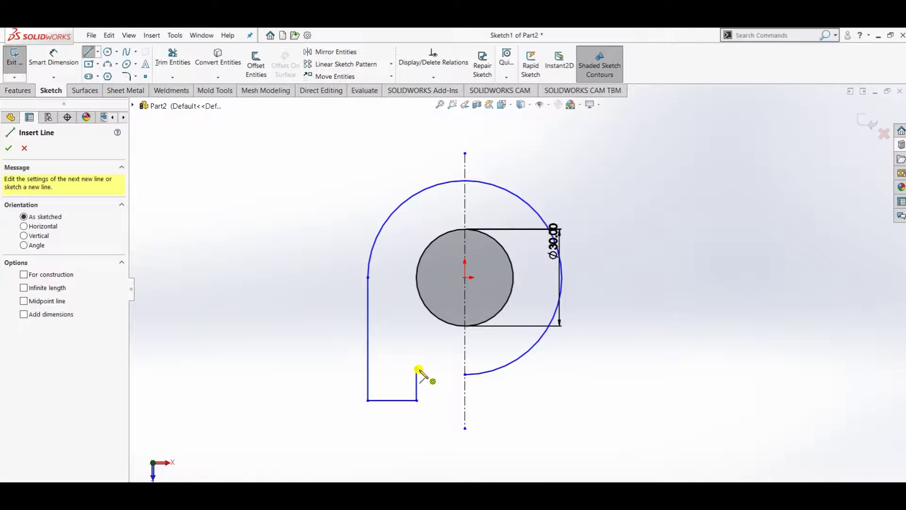
Draw a 15 mm horizontal line from the upright's top to the centerline
click(417, 369)
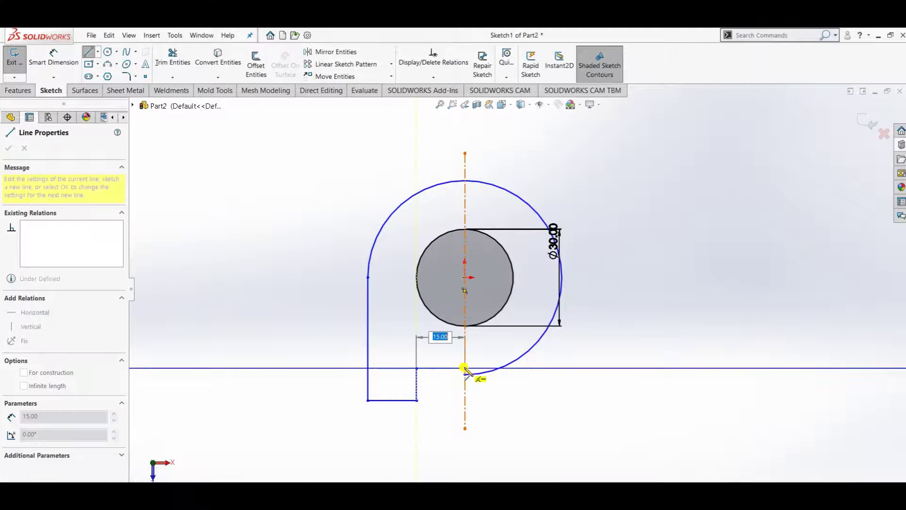
click(465, 368)
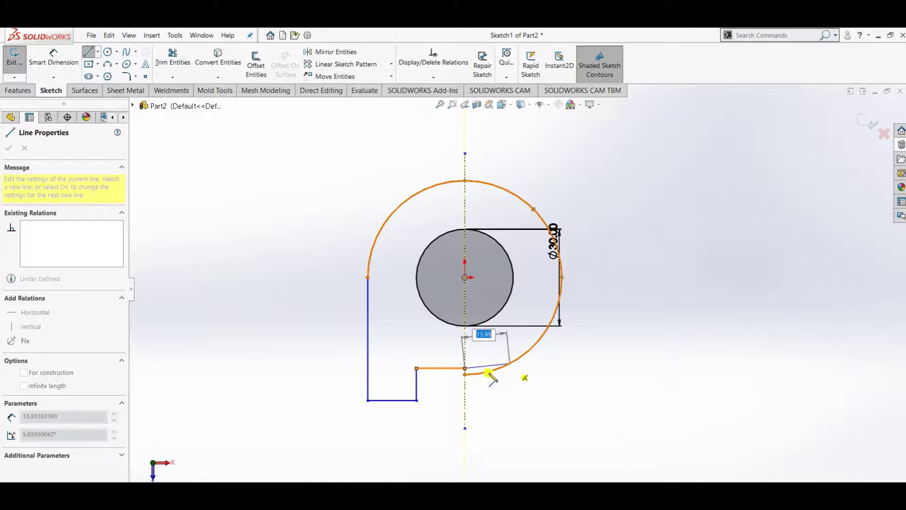
key(Escape)
key(Escape)
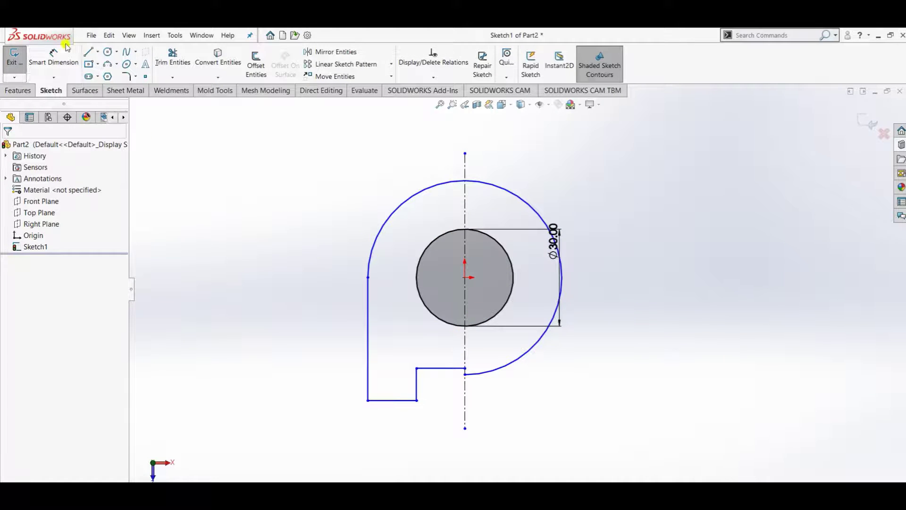
Mirror the left vertical, base, slot-top and upright lines about the vertical centerline
click(325, 53)
click(369, 326)
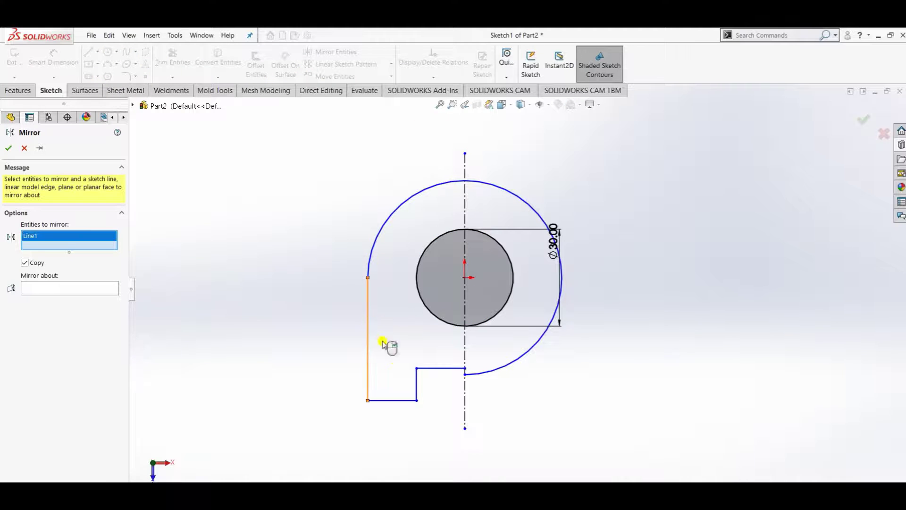
click(398, 401)
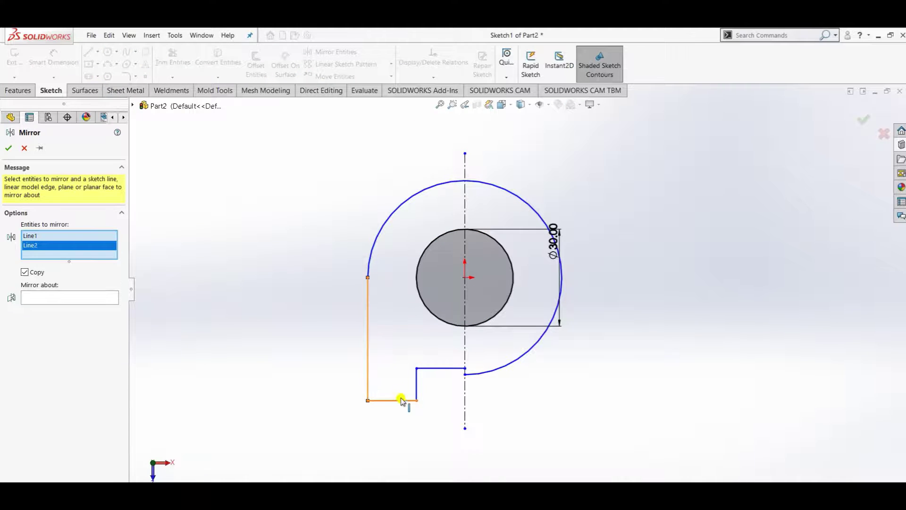
click(424, 368)
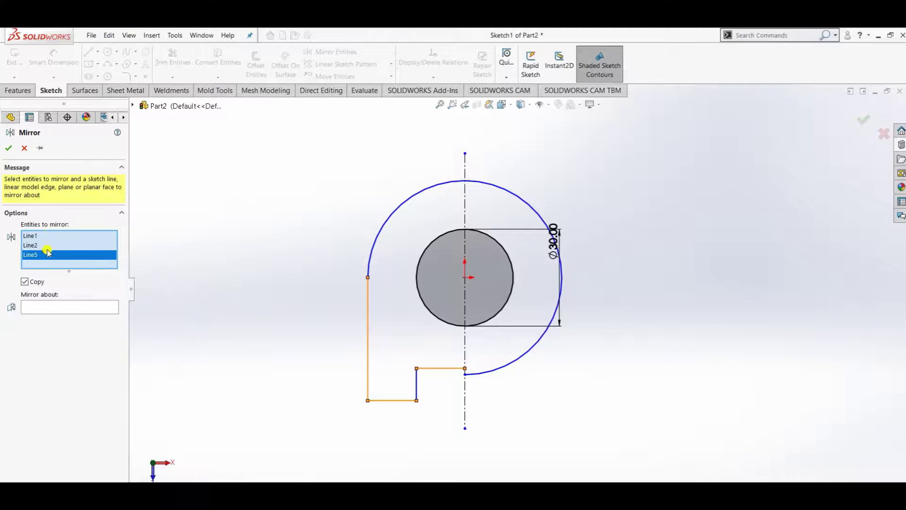
click(417, 386)
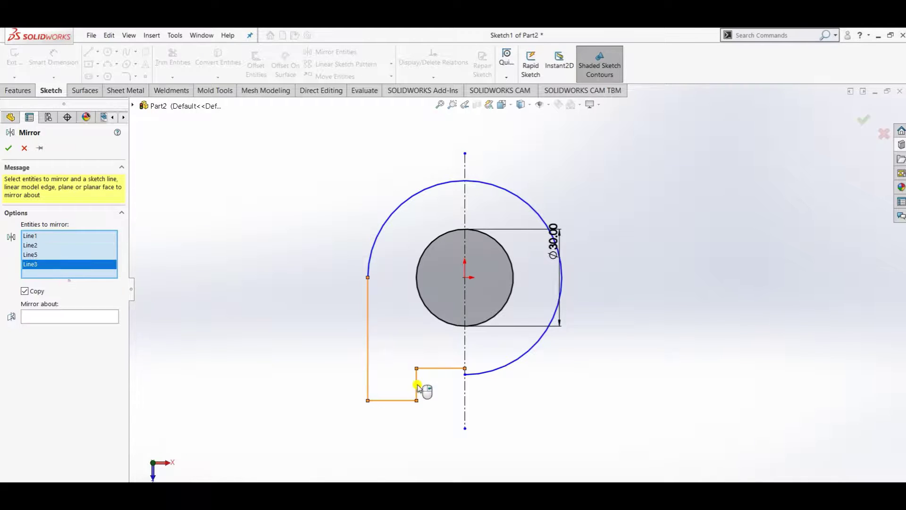
click(51, 317)
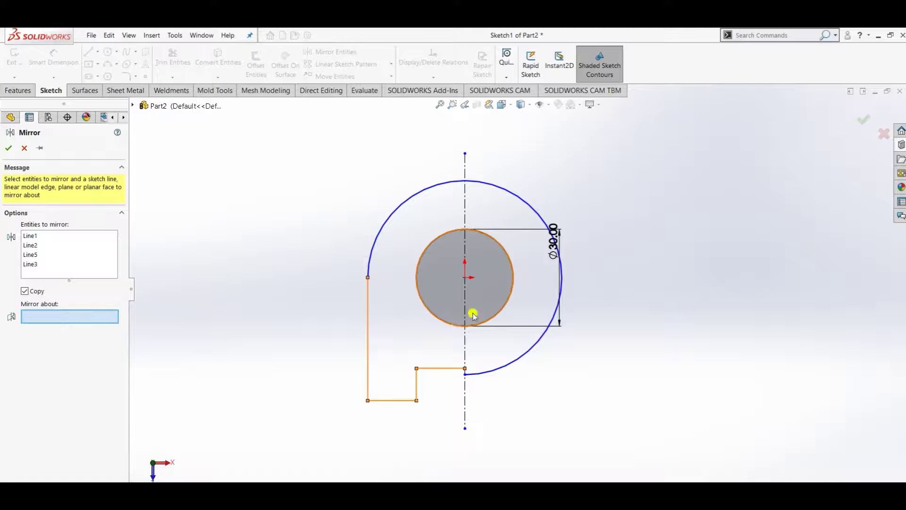
click(465, 336)
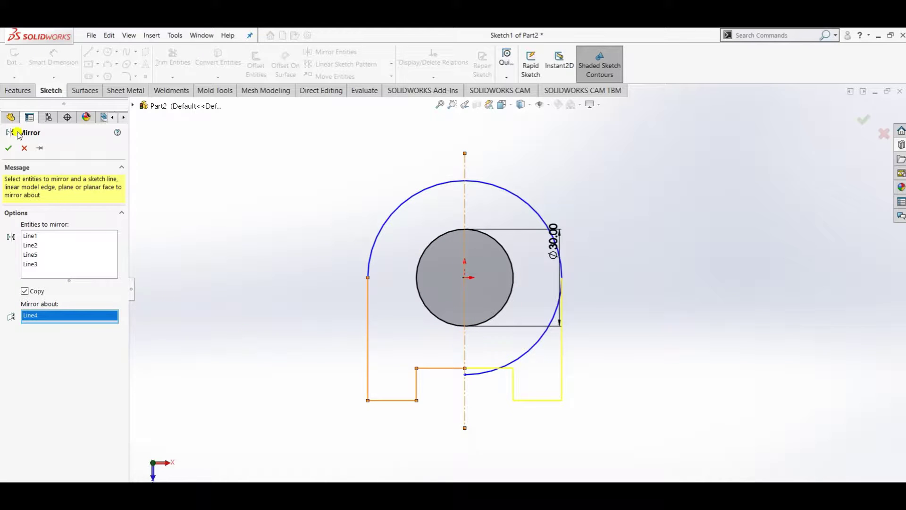
click(8, 148)
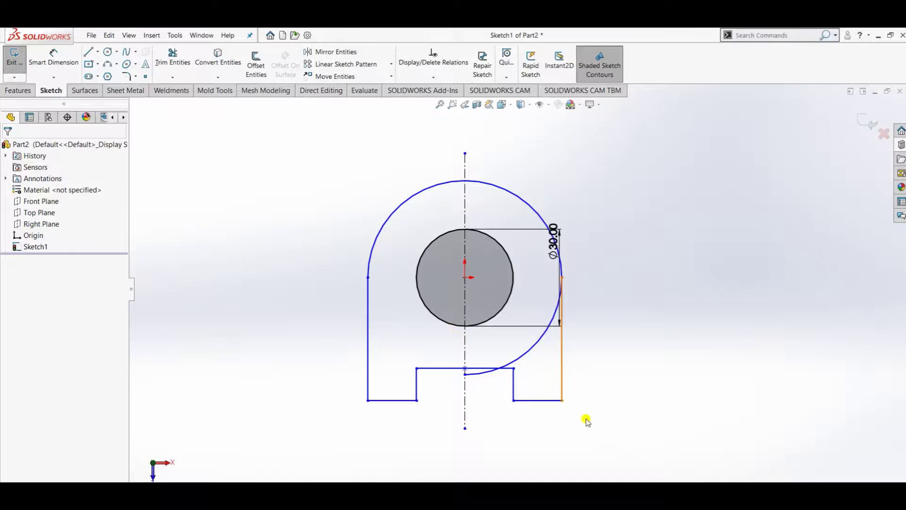
Trim away the lower-right arc and the small arc inside the bottom slot
click(172, 57)
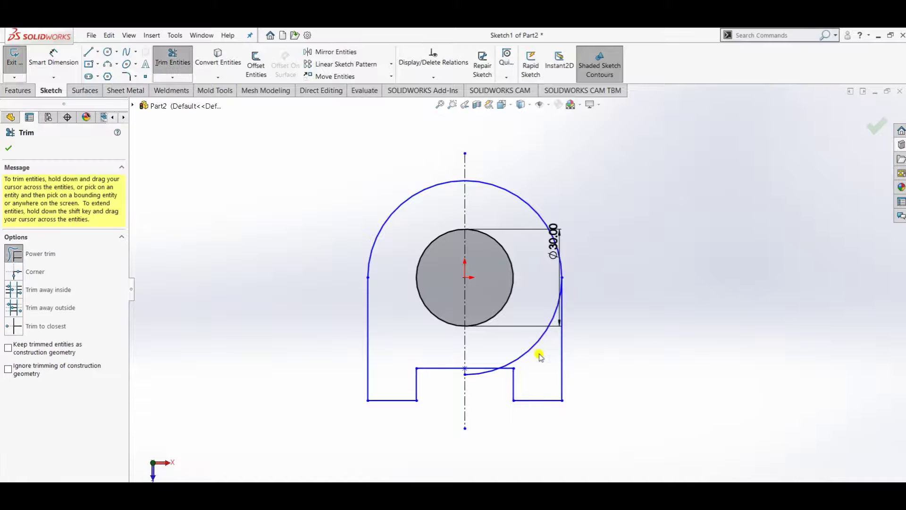
mouse_move(539, 355)
mouse_down()
mouse_move(526, 344)
mouse_move(498, 382)
mouse_up()
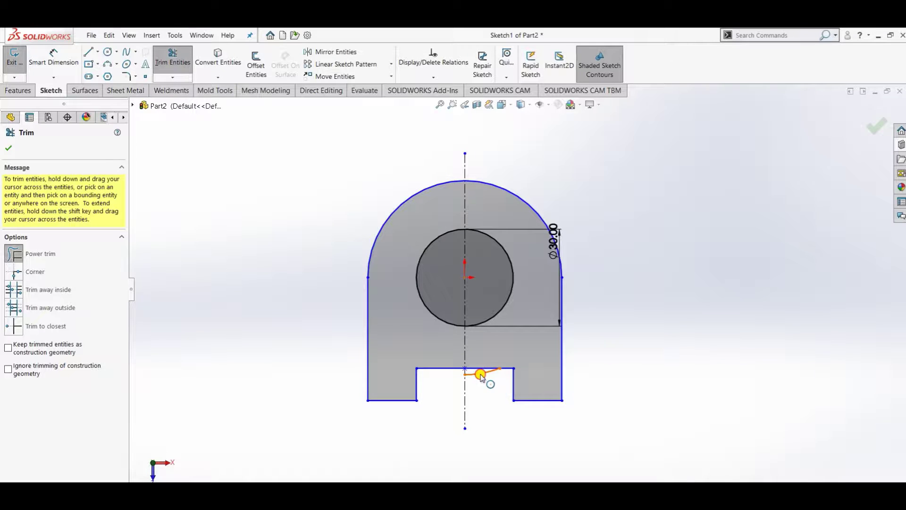
click(186, 67)
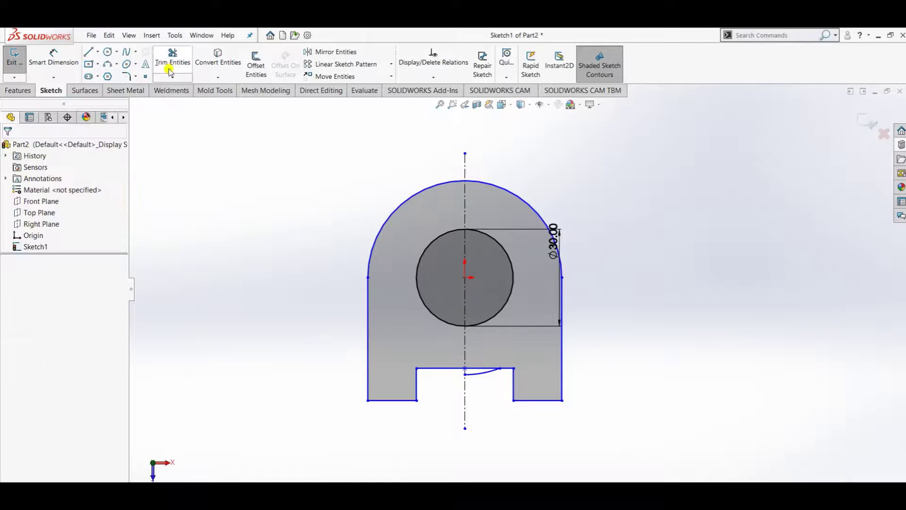
click(186, 67)
click(486, 385)
mouse_move(485, 385)
mouse_down()
mouse_move(472, 372)
mouse_move(491, 309)
mouse_move(688, 354)
mouse_up()
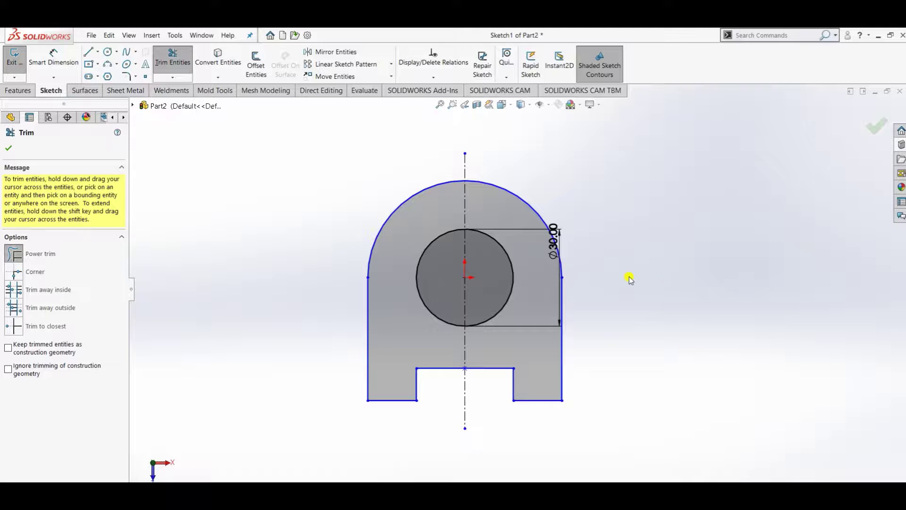
Smart-dimension the left edge 38 mm, the bottom-left ledge 15 mm and the slot side 10 mm
click(53, 59)
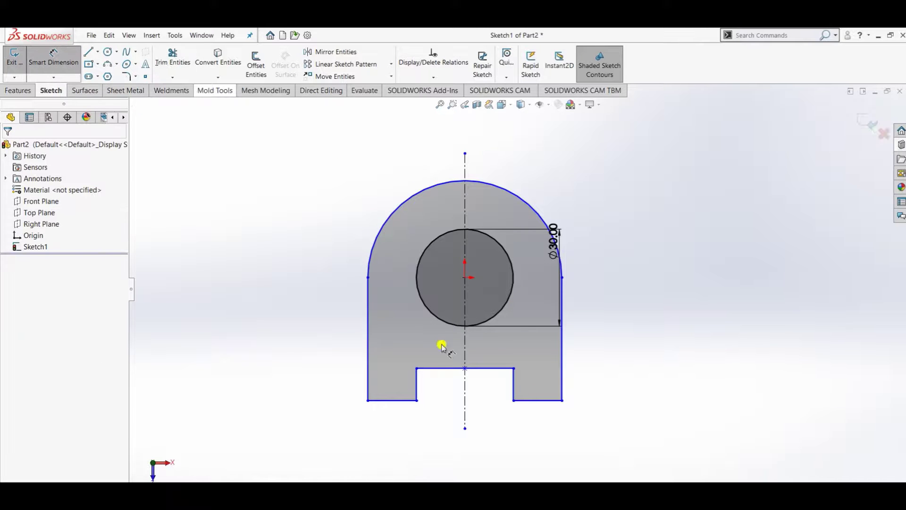
click(366, 337)
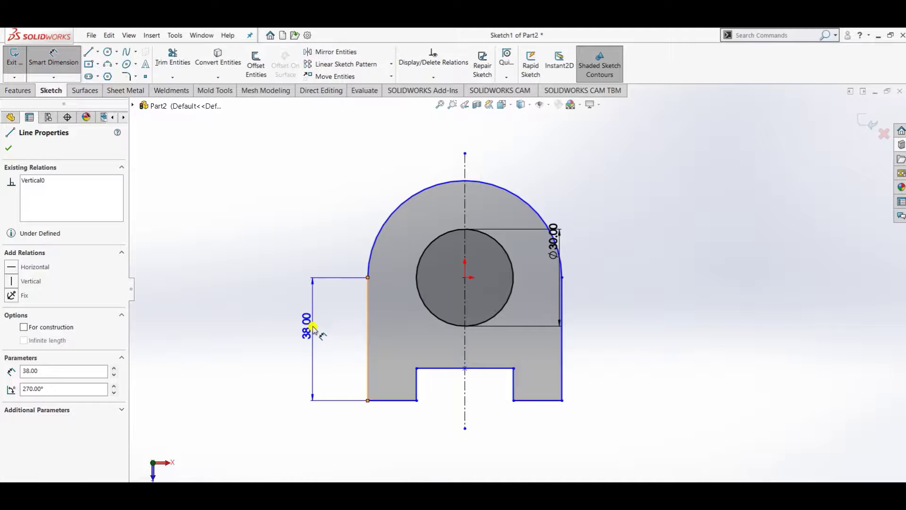
click(309, 325)
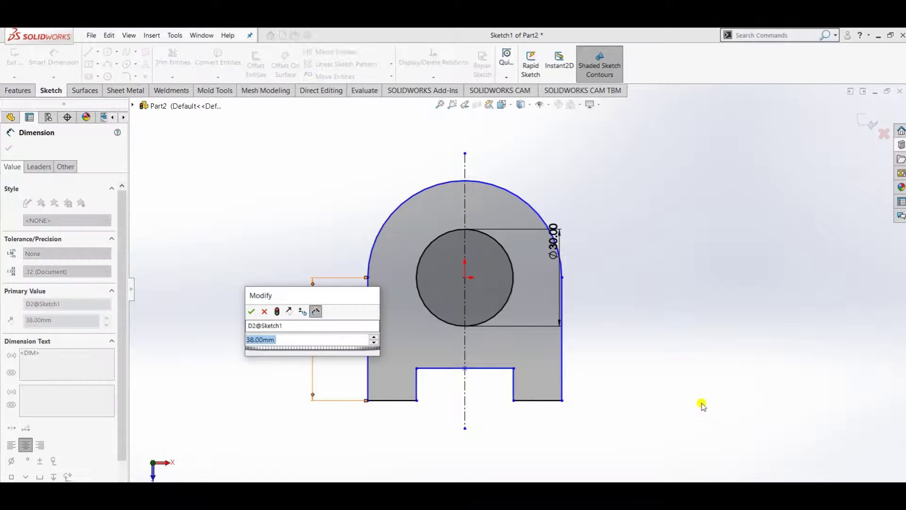
click(251, 311)
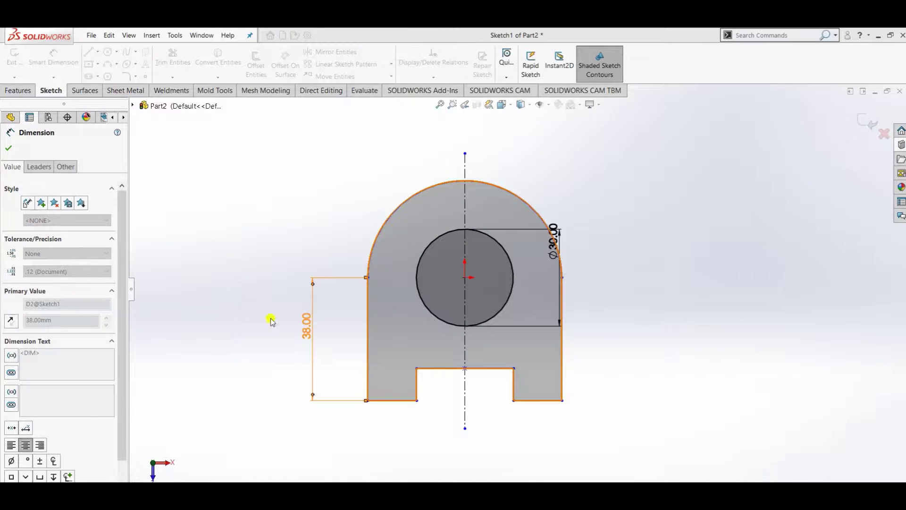
click(398, 403)
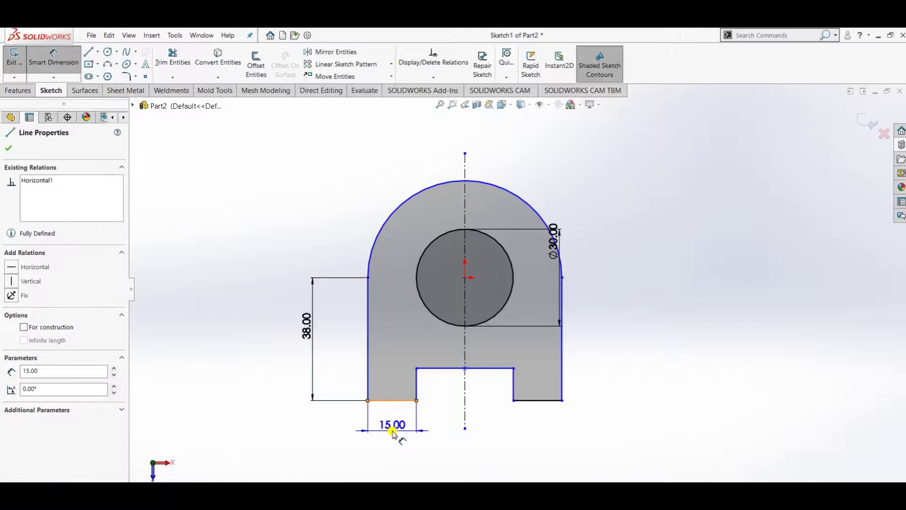
click(392, 432)
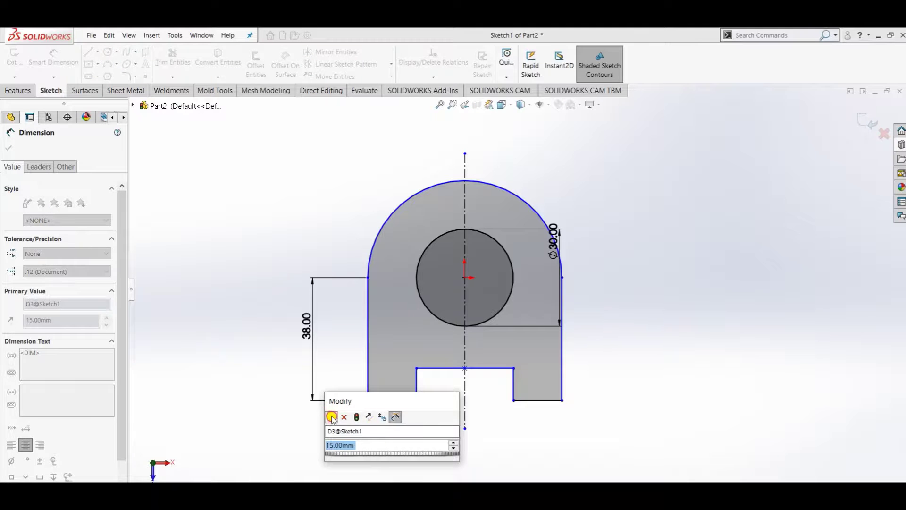
click(332, 415)
click(418, 386)
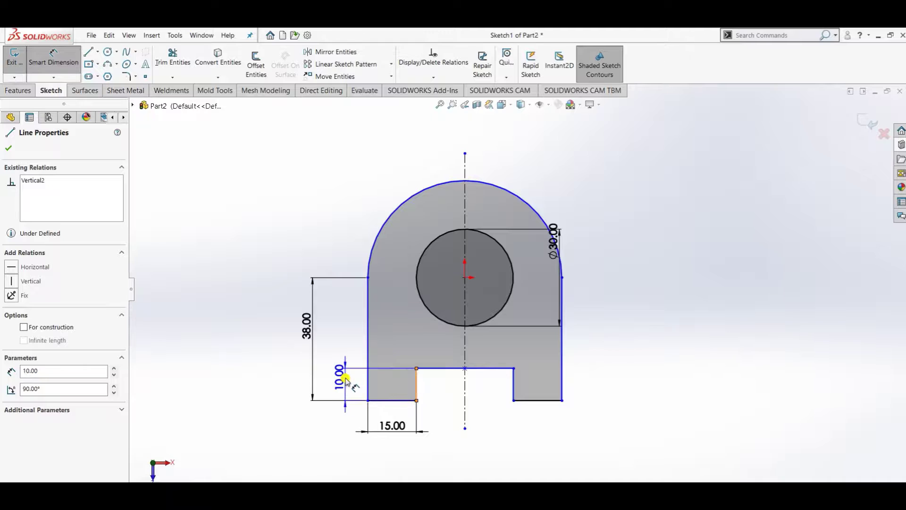
click(336, 377)
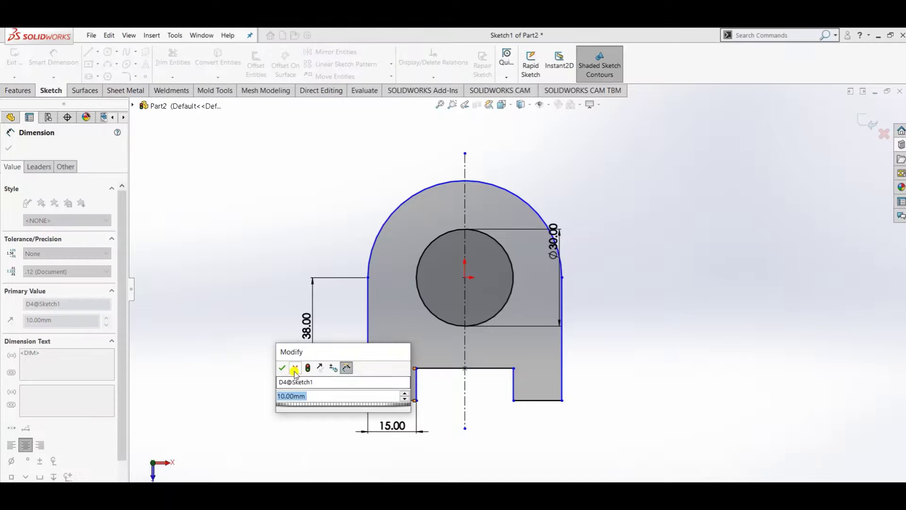
click(282, 369)
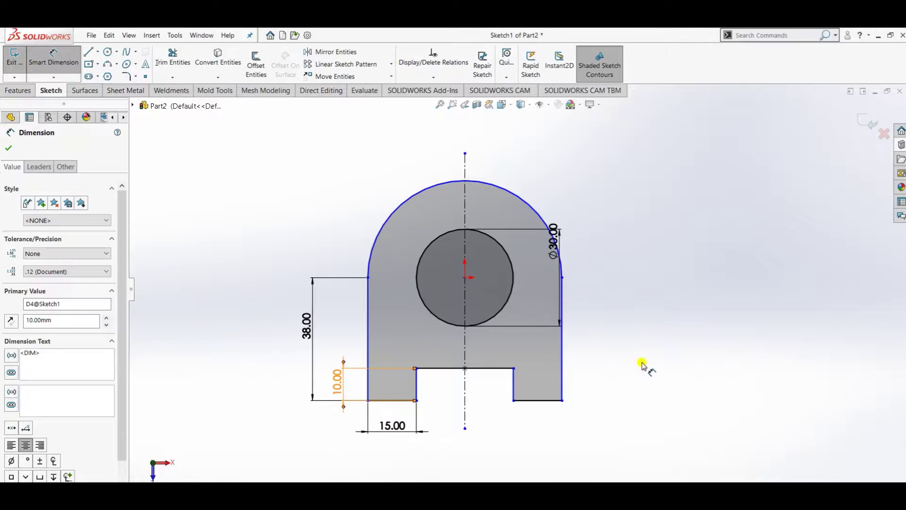
click(8, 148)
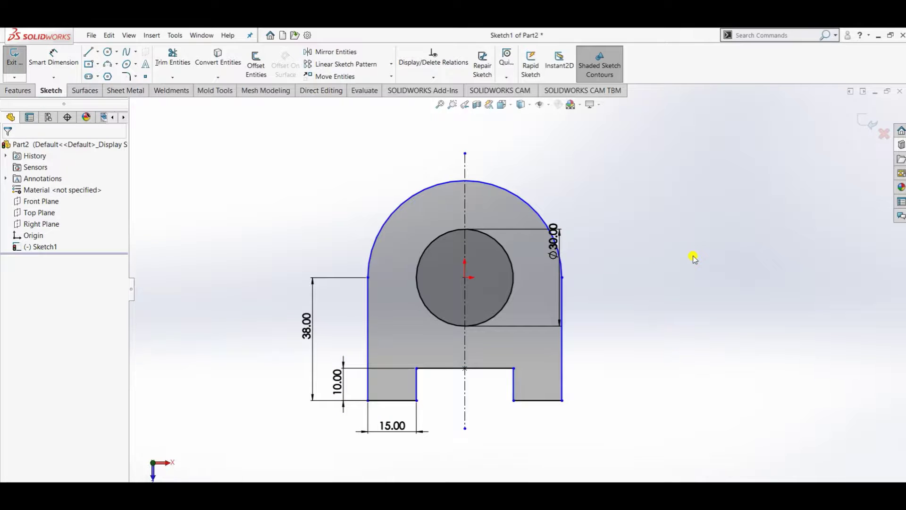
Extrude the bracket sketch as an 18 mm Blind boss to form the solid Boss-Extrude1
click(20, 91)
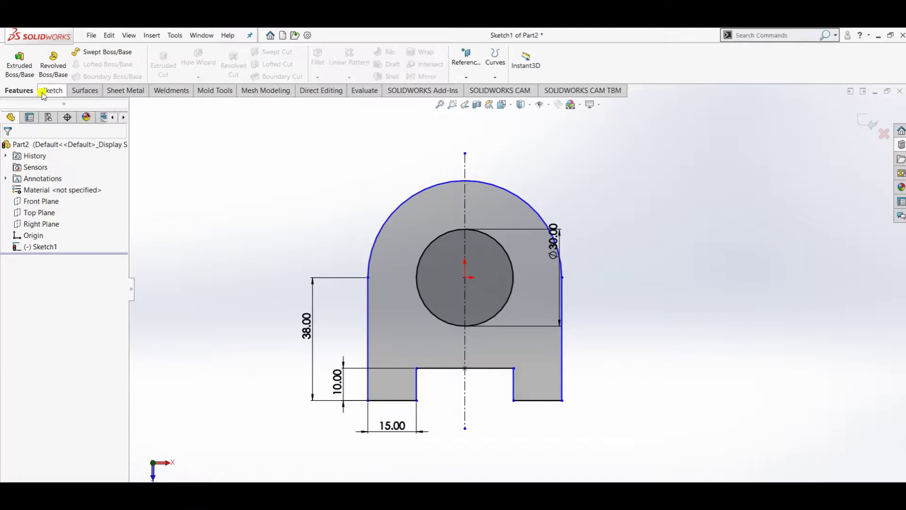
click(28, 78)
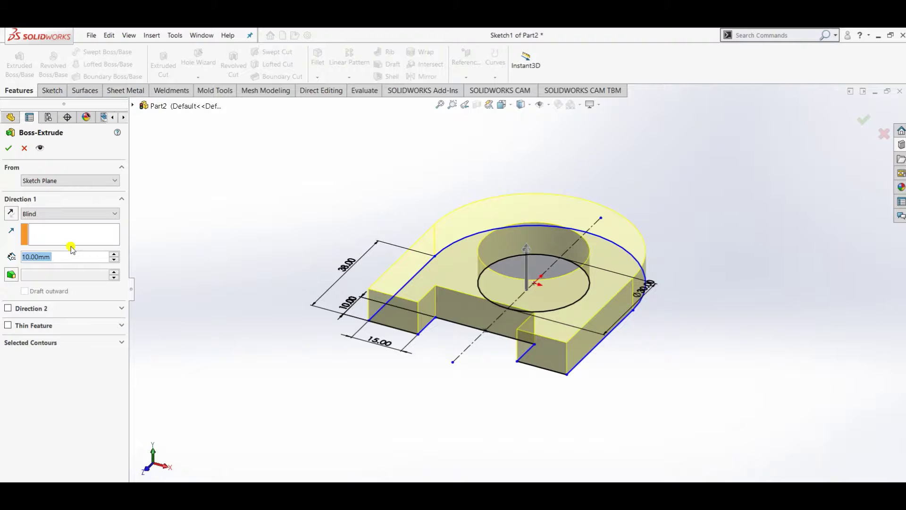
text(18)
key(Return)
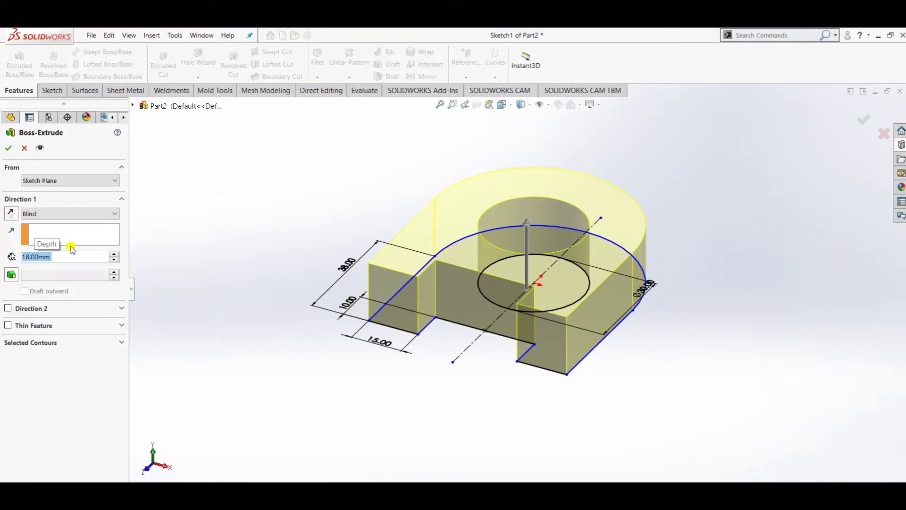
click(8, 147)
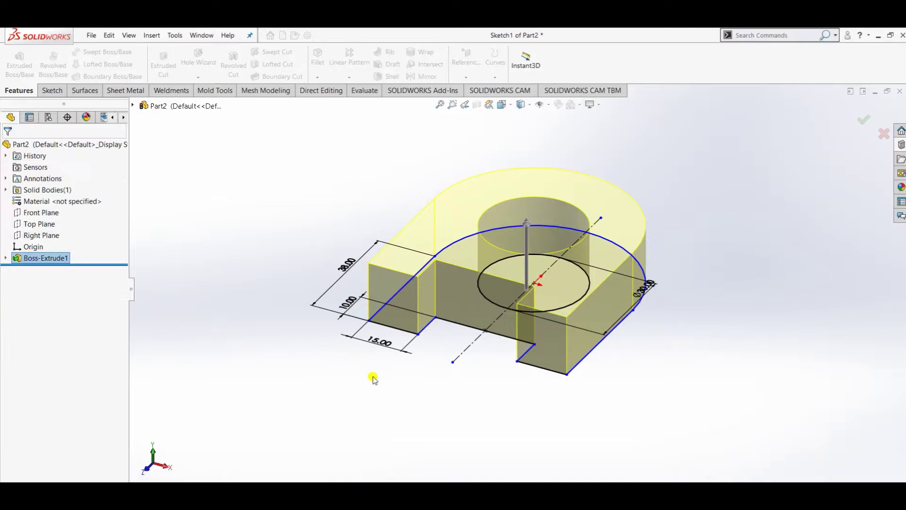
Switch the bracket's display style to Hidden Lines Removed and orbit to inspect it
middle_drag(380, 384, 469, 376)
click(521, 105)
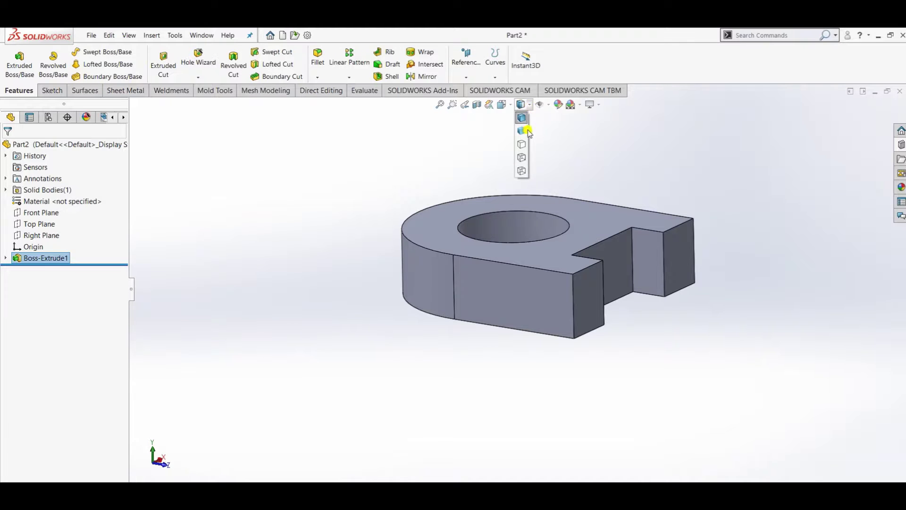
click(523, 148)
middle_drag(599, 176, 648, 286)
scroll(633, 269, up, 2)
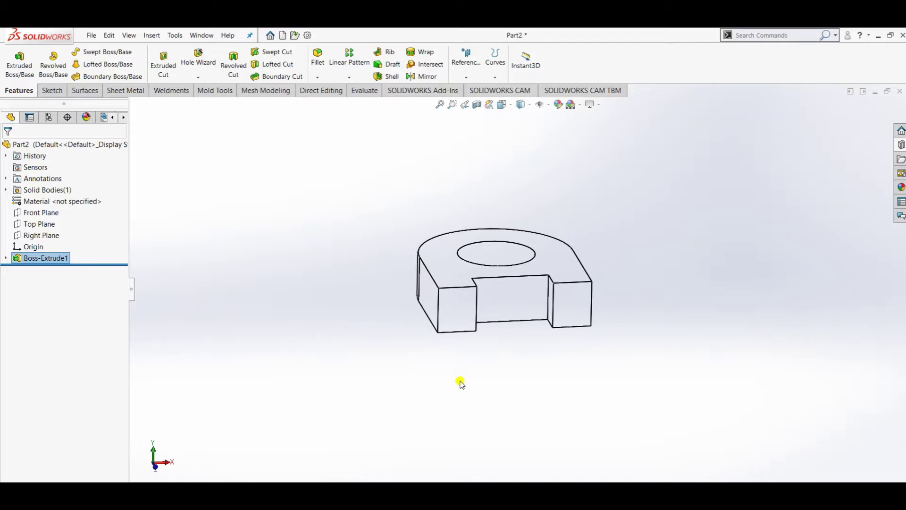
click(360, 427)
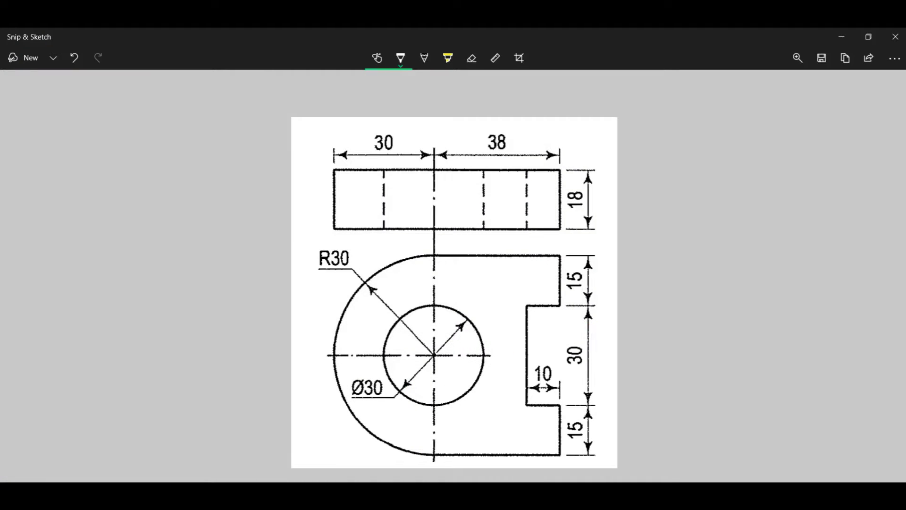
click(359, 453)
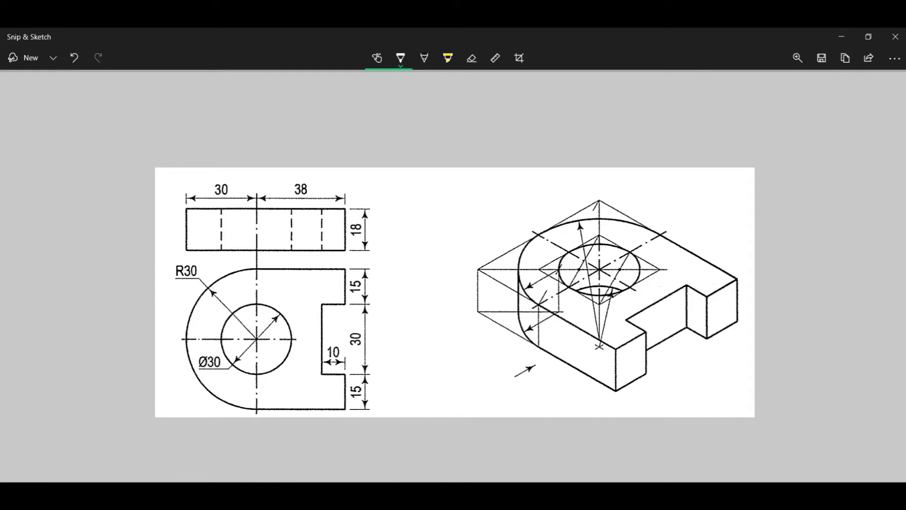
mouse_move(227, 496)
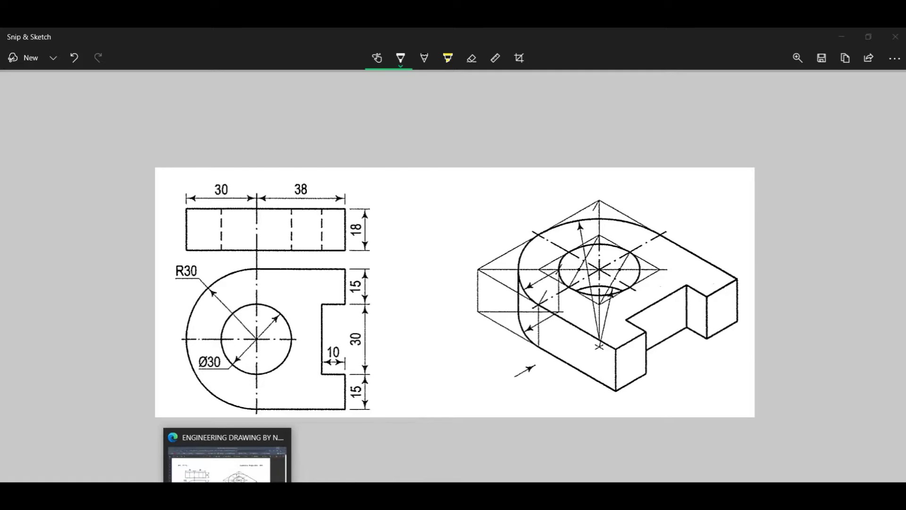
key(alt+Tab)
mouse_move(453, 409)
middle_down()
mouse_move(455, 398)
mouse_move(502, 437)
mouse_move(495, 457)
mouse_move(538, 344)
middle_up()
Orbit the bracket to a higher viewpoint and set its display style to Shaded
middle_drag(548, 309, 529, 299)
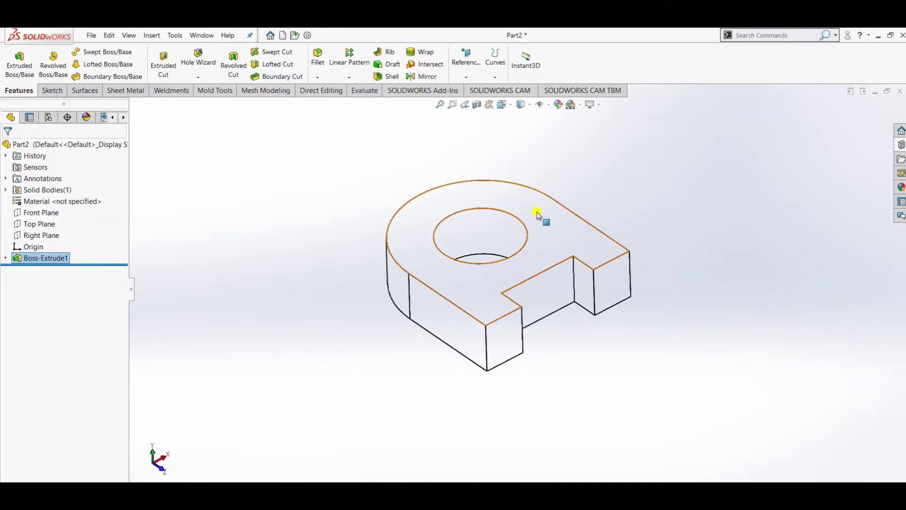
scroll(516, 157, down, 1)
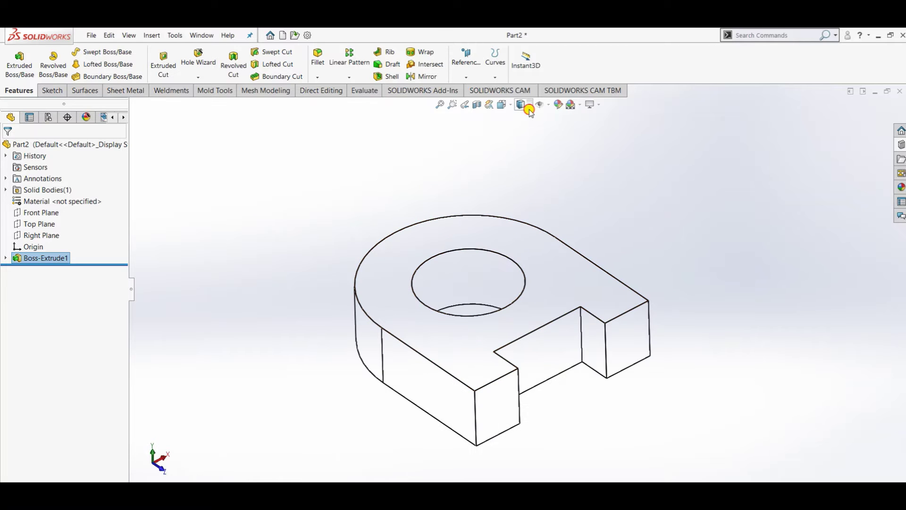
click(529, 110)
click(521, 130)
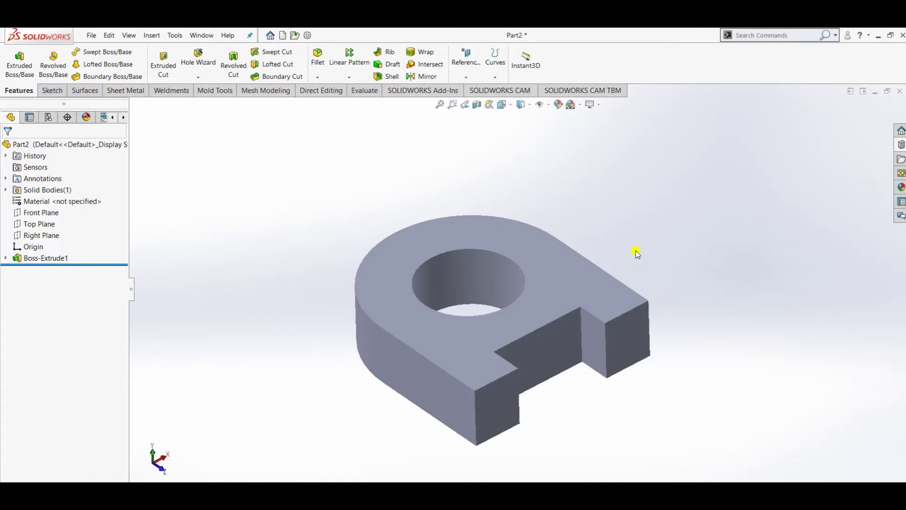
Set the display style to Hidden Lines Visible, showing the concealed hole and slot edges dashed
middle_drag(633, 250, 625, 193)
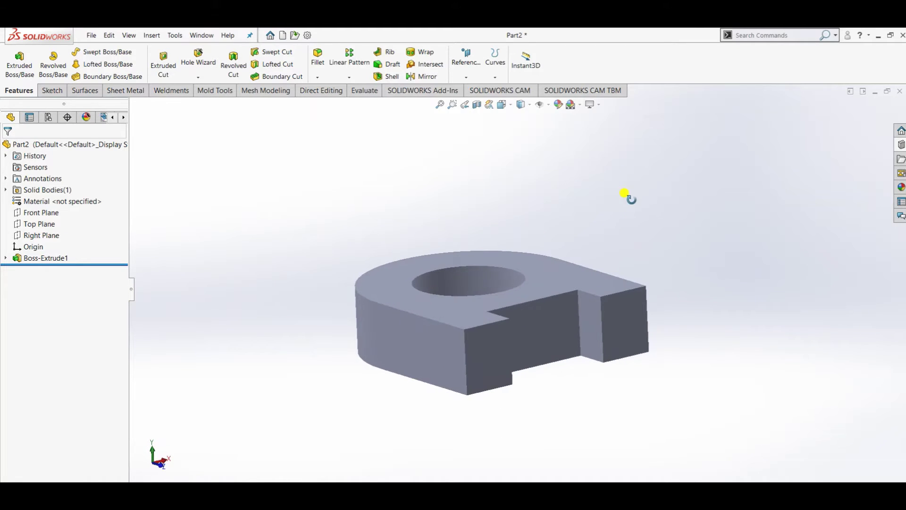
click(530, 110)
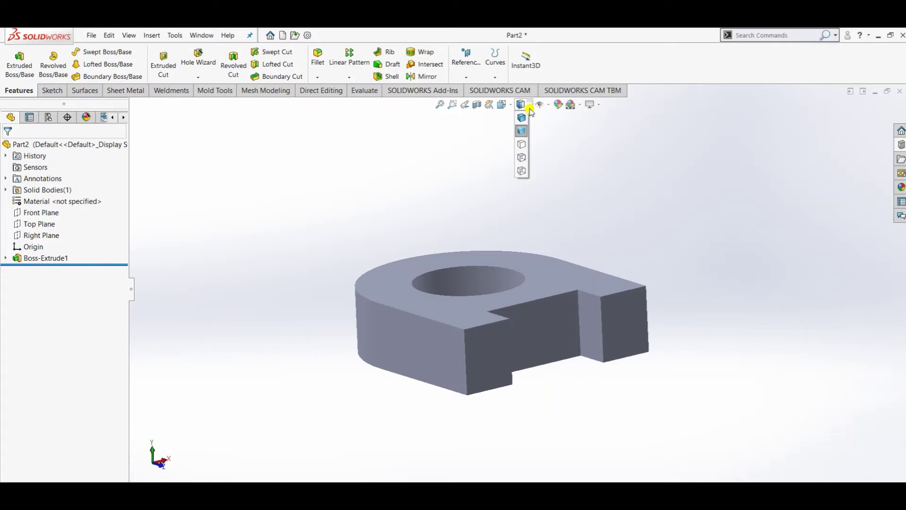
click(521, 161)
middle_drag(618, 220, 609, 289)
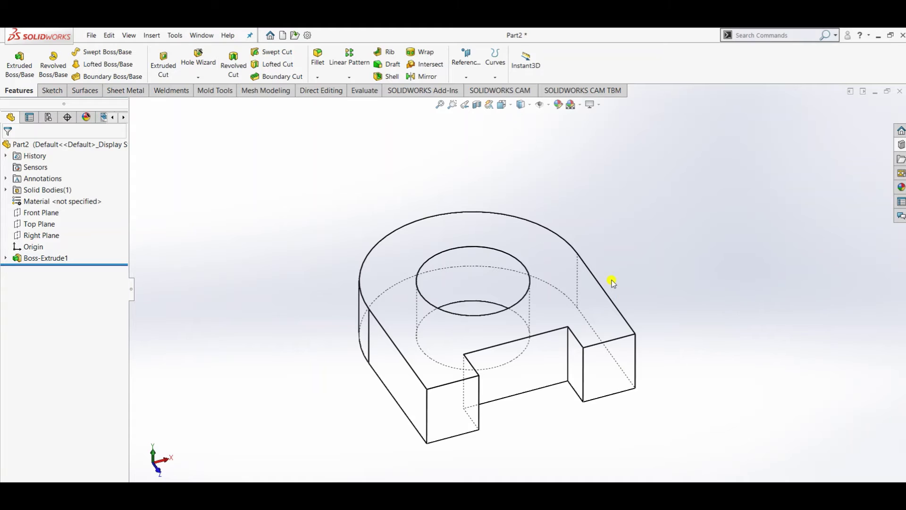